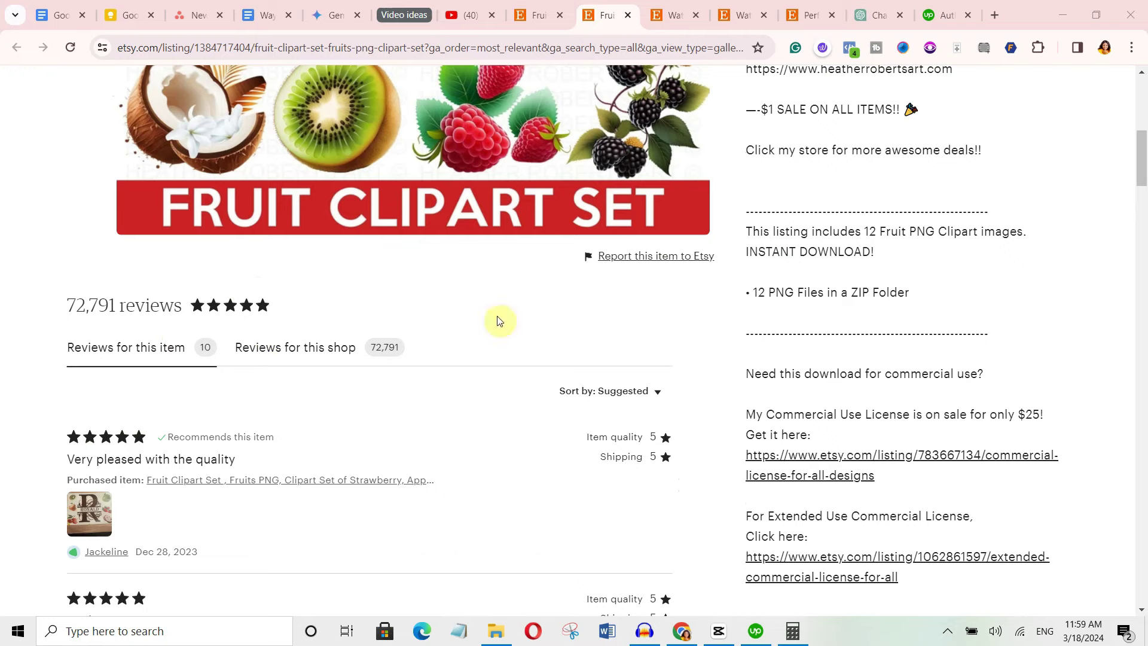
- Scroll through ChatGPT's answer of ten trending Etsy clip art niches, including Minimalist Line Art
scroll(759, 350, "up", 10)
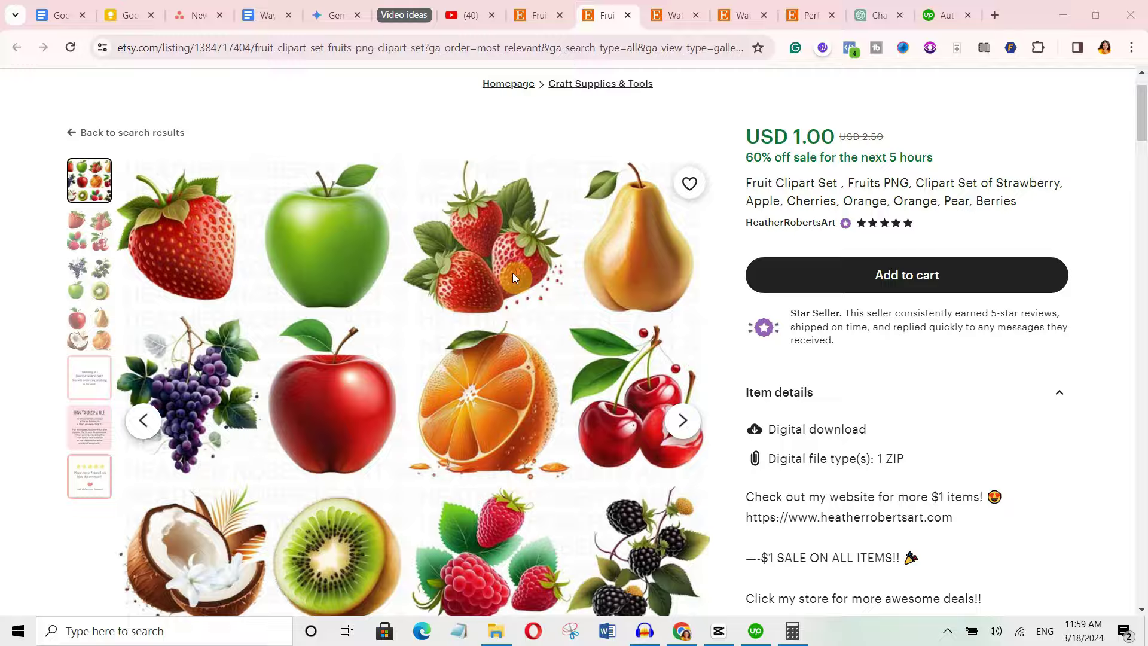
scroll(515, 295, "down", 15)
scroll(516, 276, "up", 5)
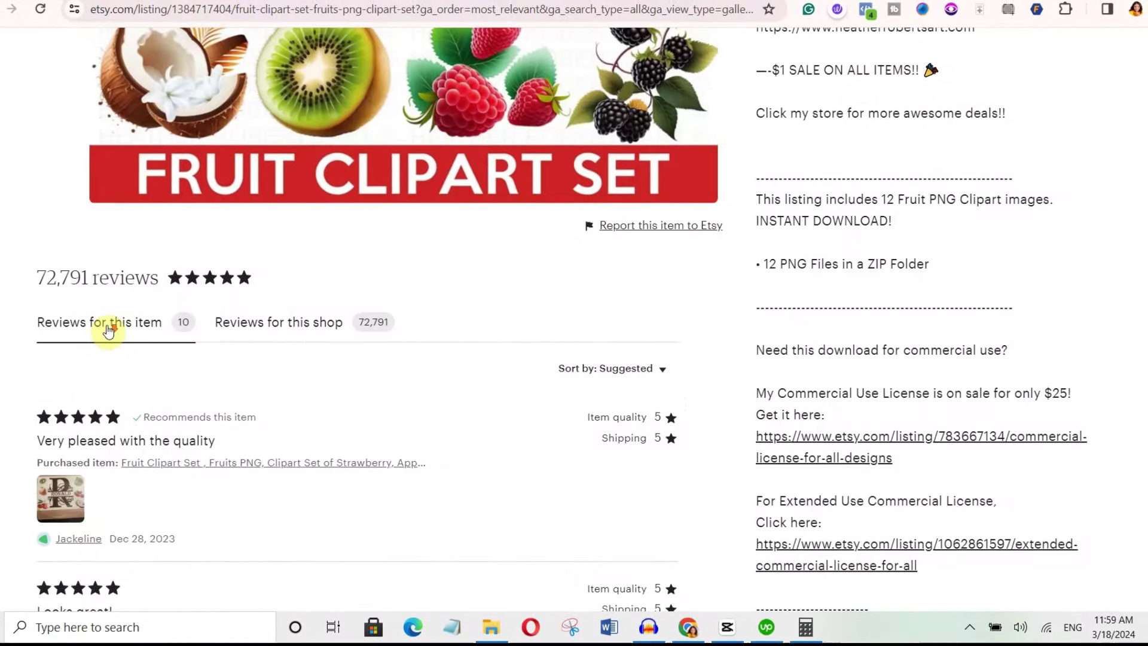
scroll(114, 335, "down", 6)
scroll(116, 339, "up", 6)
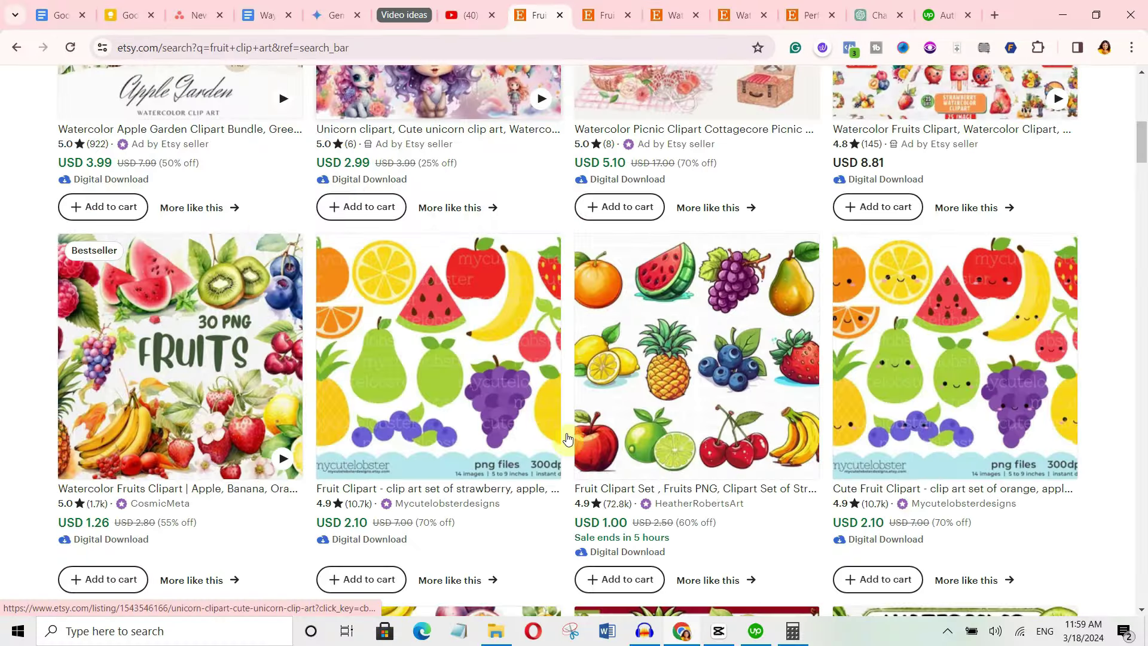
scroll(567, 439, "down", 20)
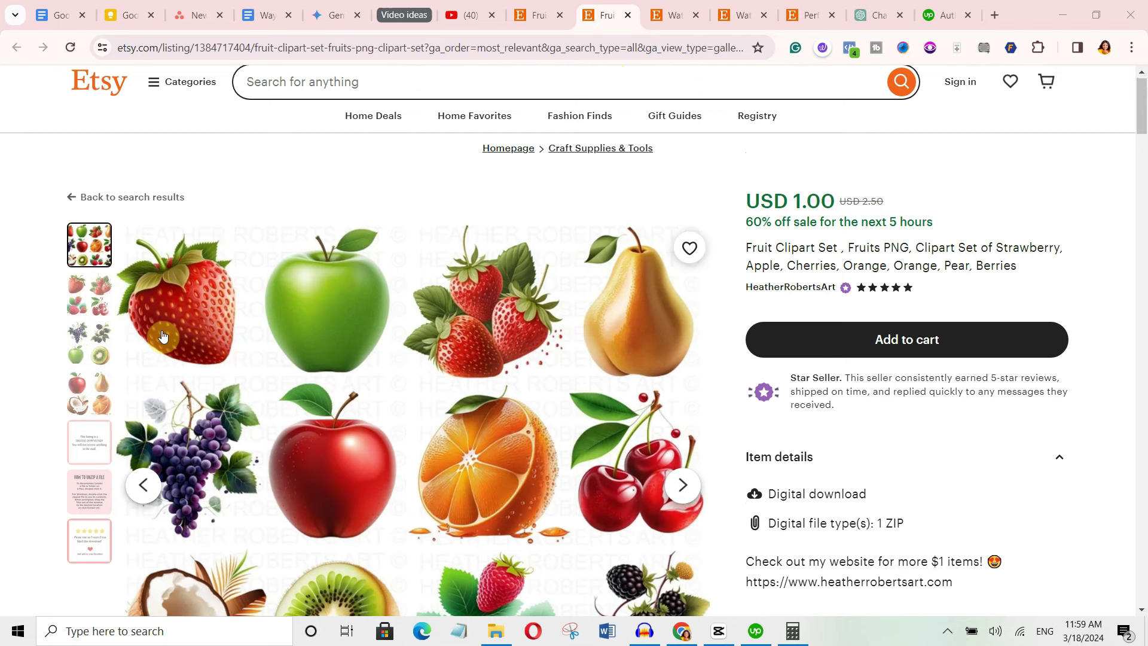
scroll(177, 335, "down", 9)
scroll(781, 339, "up", 9)
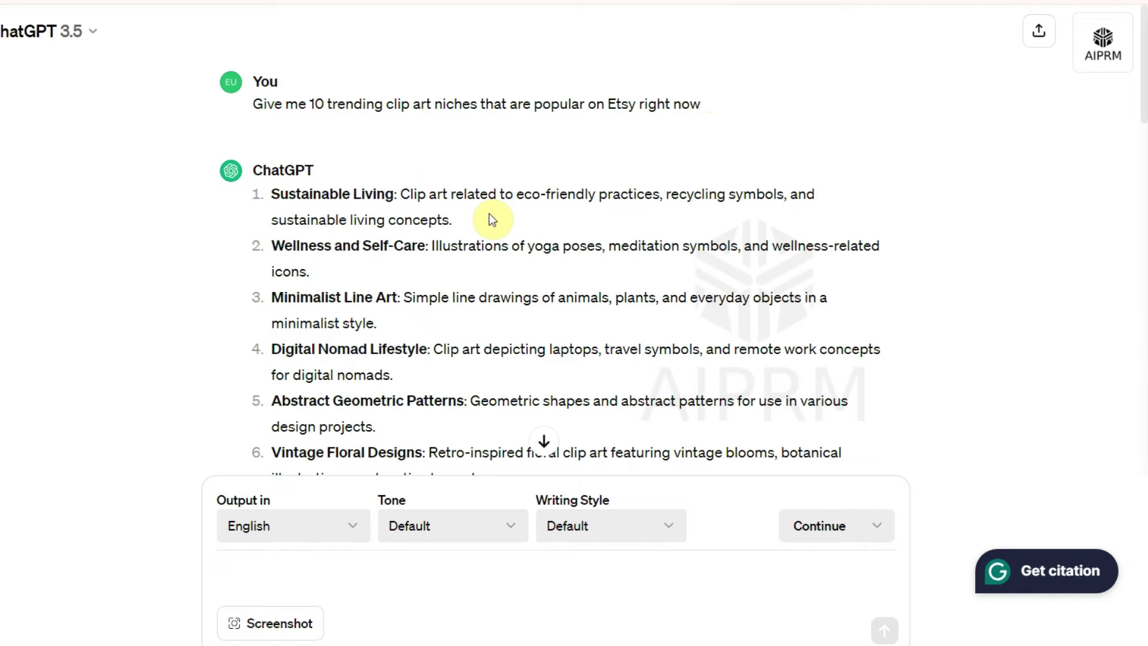
- Review the niche list and ChatGPT's reply listing 30 fruits for a clip art bundle
scroll(490, 216, "down", 5)
scroll(508, 180, "up", 3)
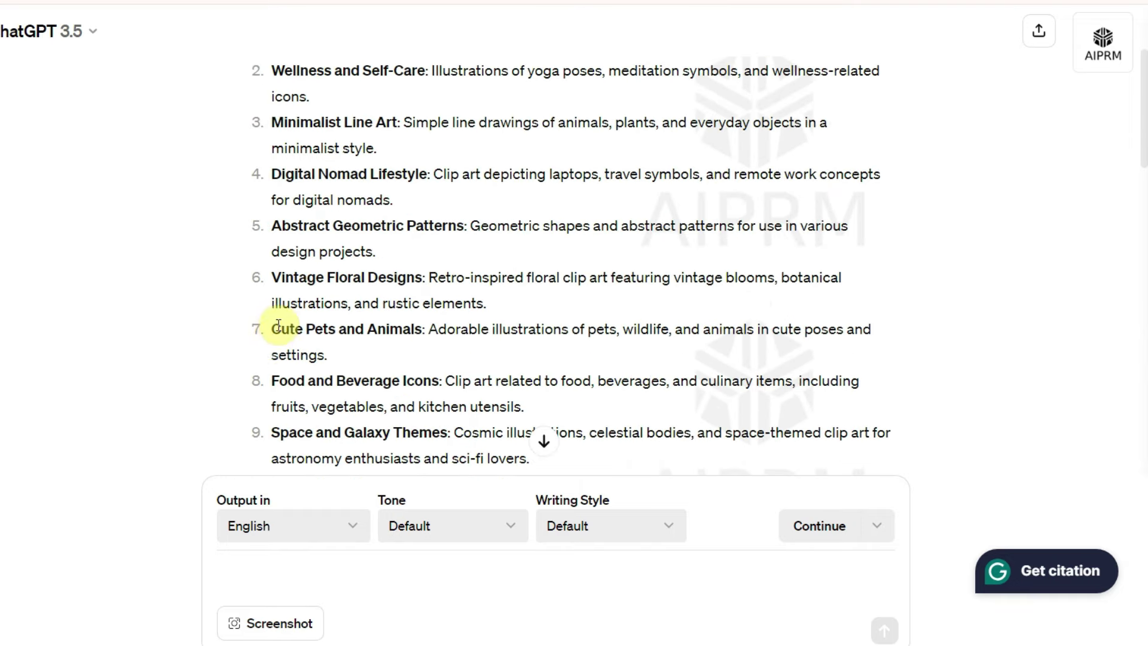
scroll(317, 326, "down", 1)
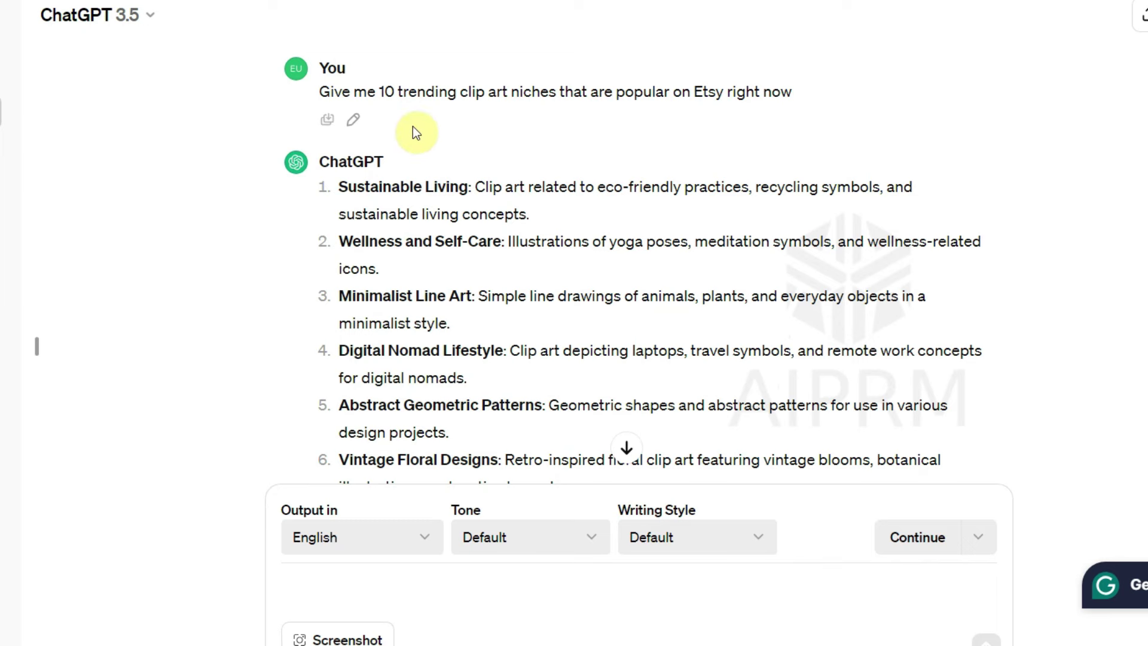
scroll(494, 203, "down", 5)
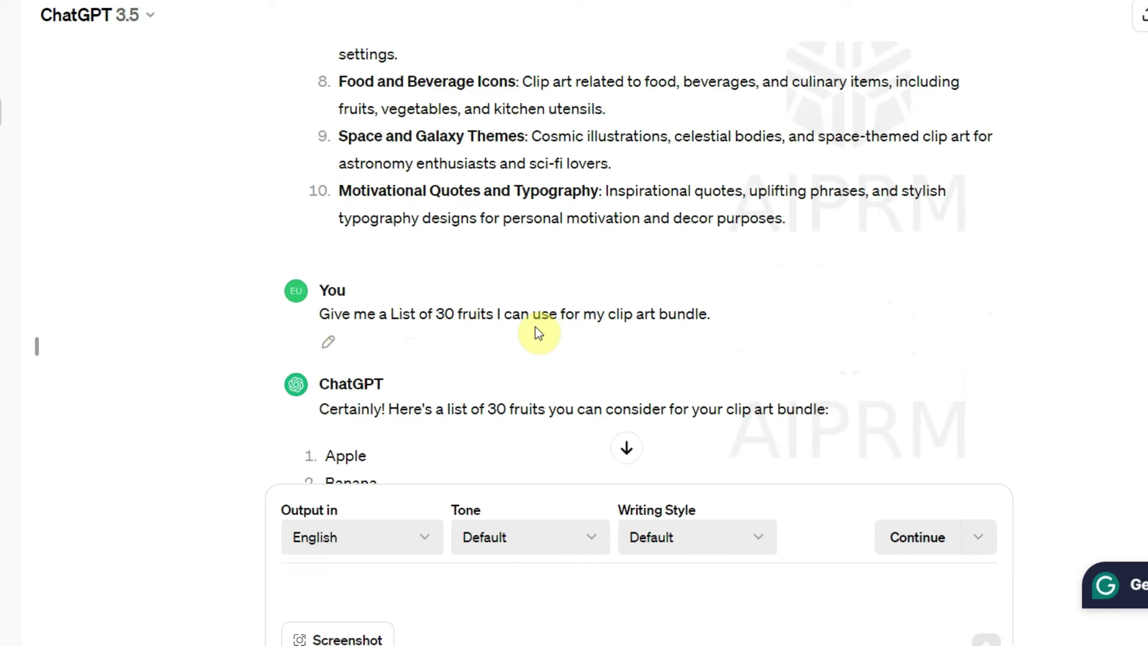
scroll(445, 356, "down", 12)
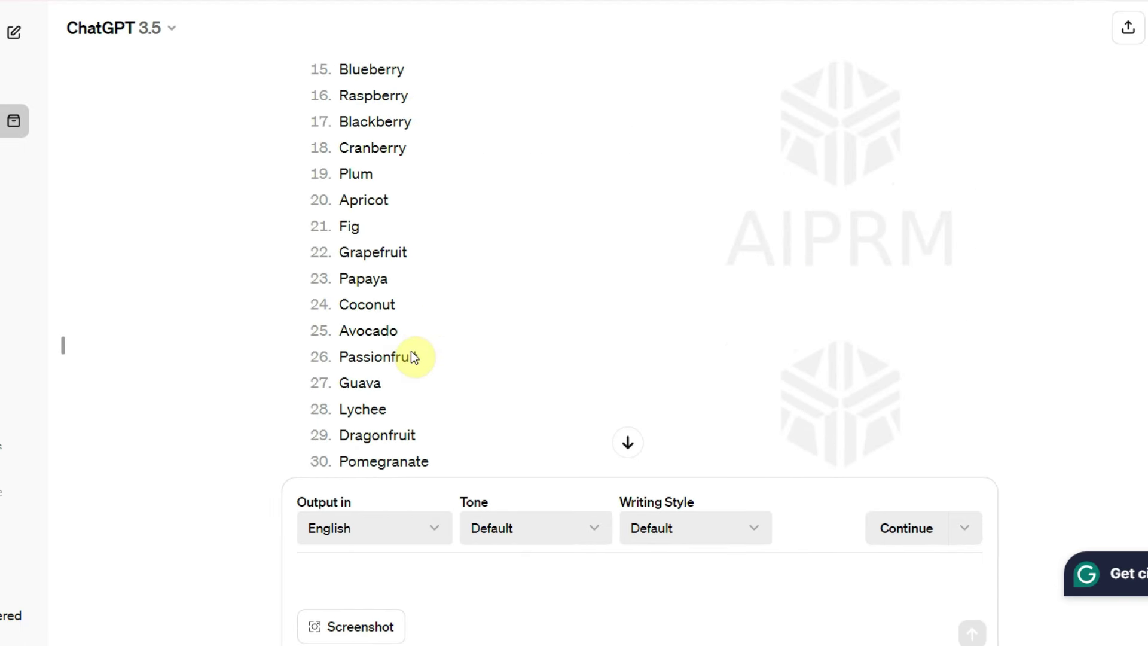
scroll(411, 351, "down", 3)
scroll(453, 309, "up", 13)
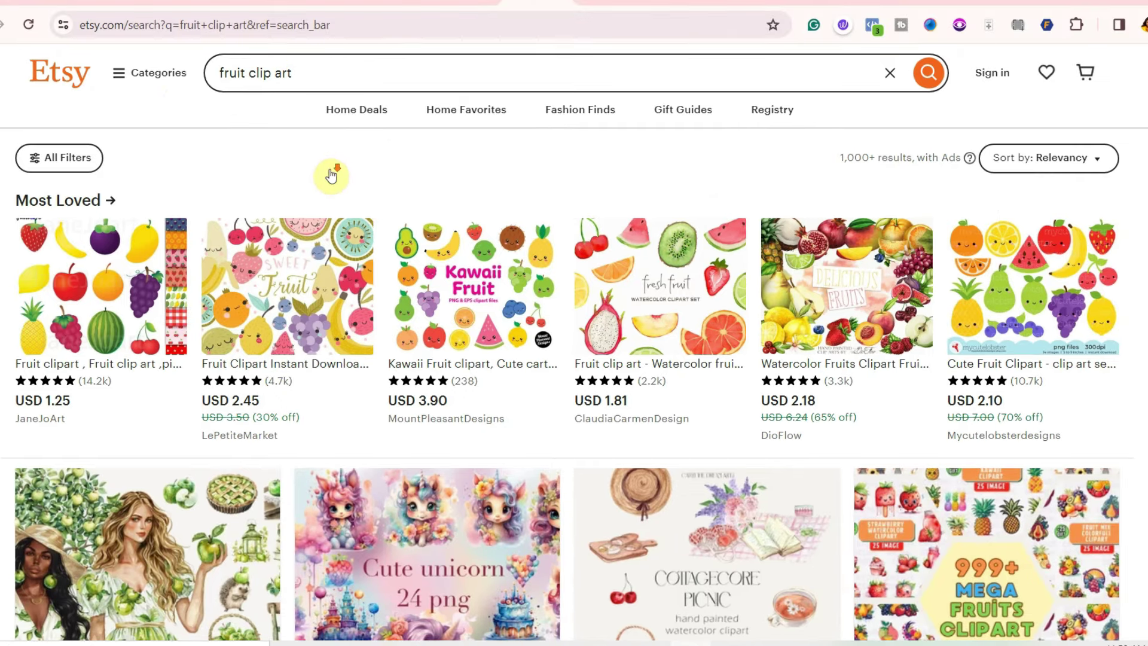
- Open a fruit clipart bundle from the 'fruit clip art' results and scroll down to its reviews
scroll(332, 170, "down", 10)
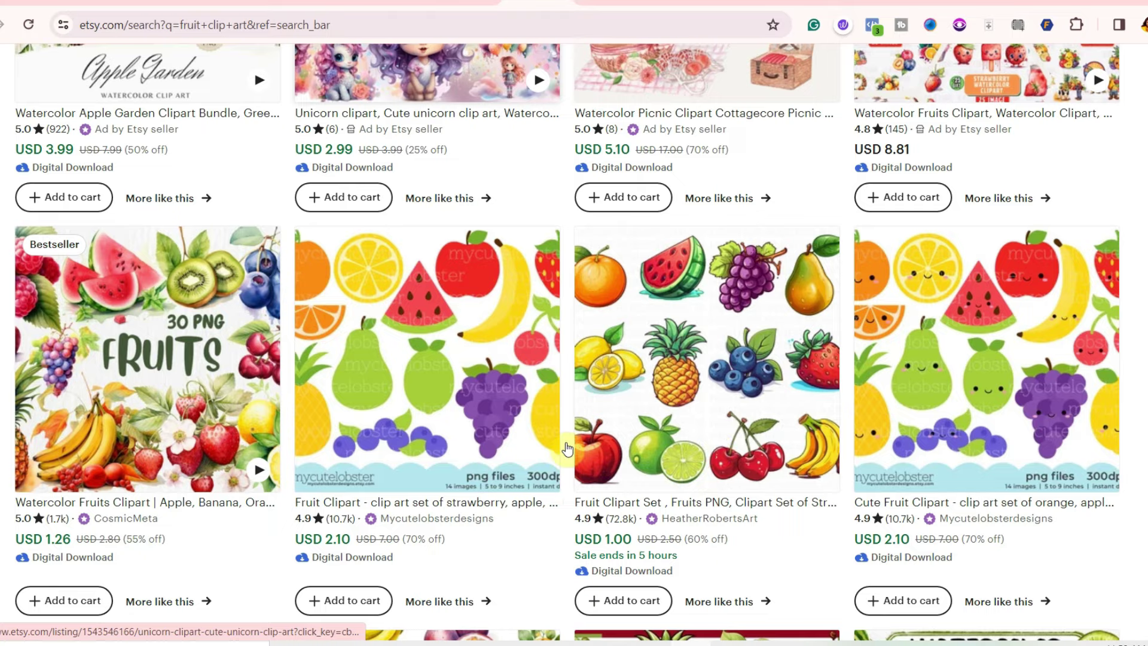
left_click(575, 449)
scroll(788, 223, "down", 9)
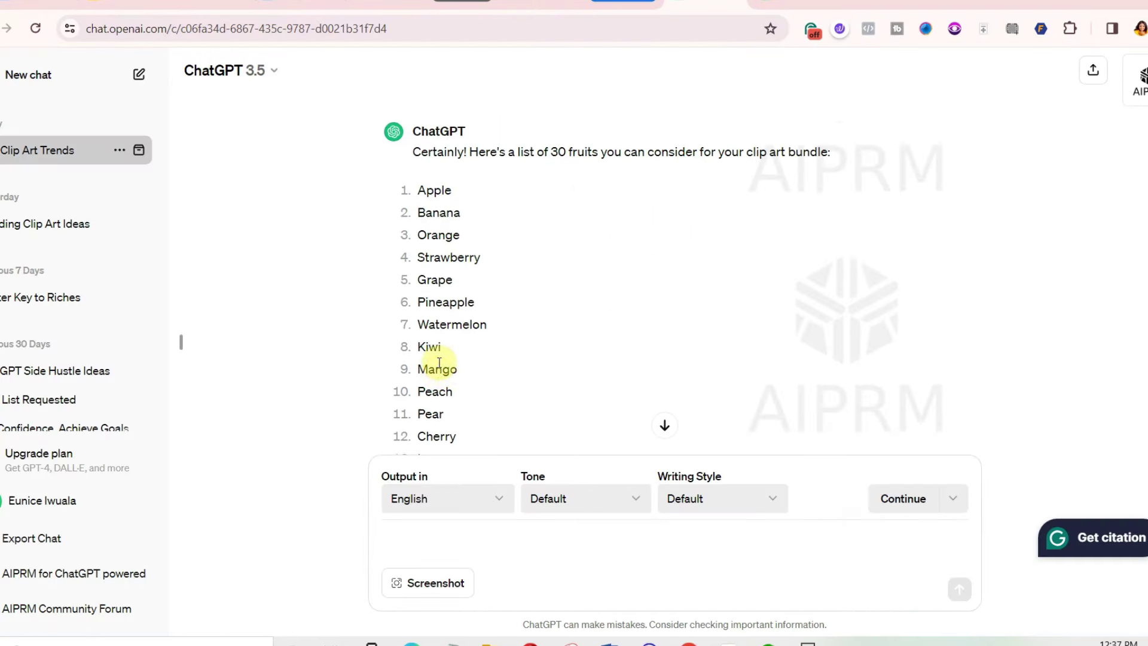
scroll(447, 366, "down", 8)
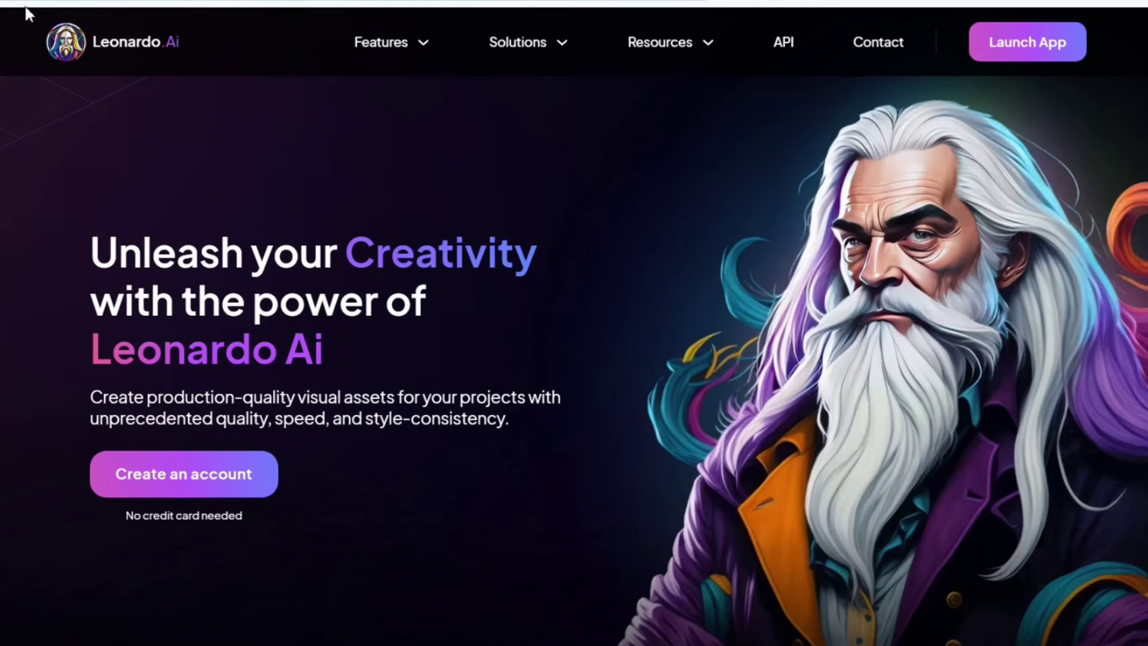
- Browse the Leonardo Ai landing page sections, then enter the app dashboard
scroll(616, 202, "down", 10)
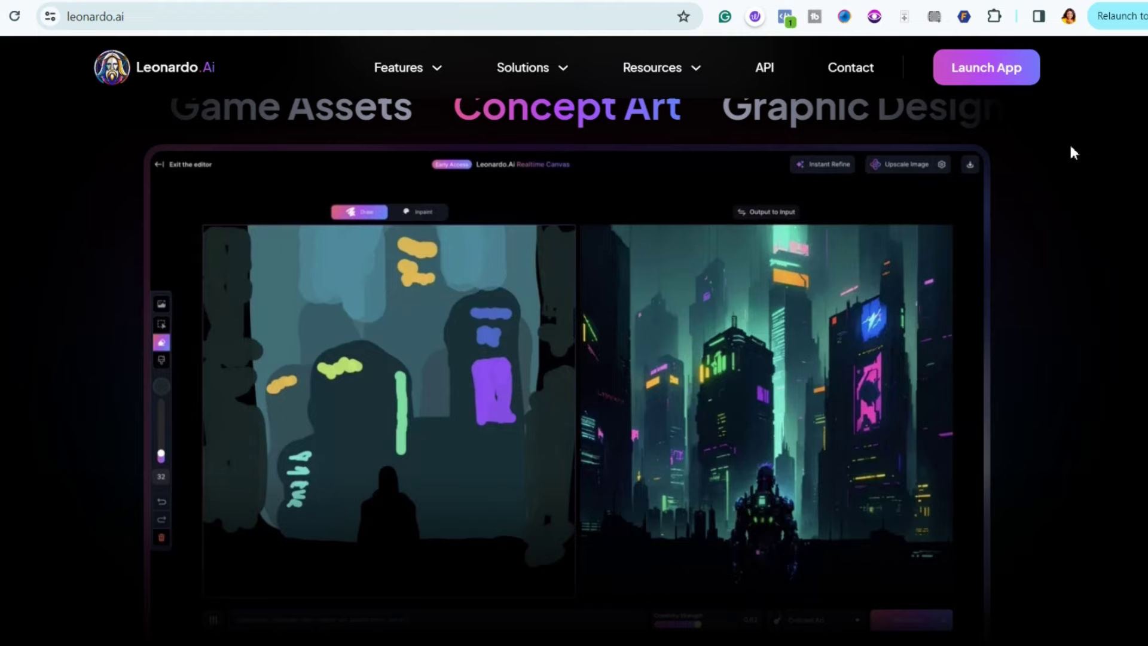
scroll(1078, 181, "down", 5)
scroll(1079, 179, "down", 5)
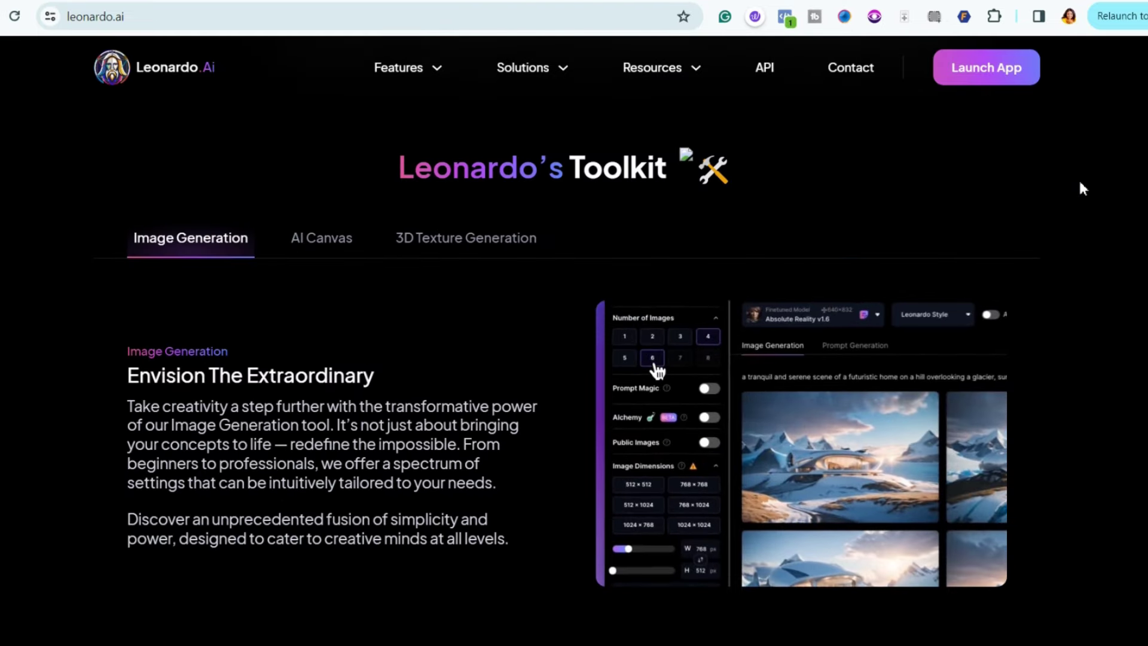
scroll(1079, 183, "down", 5)
scroll(1079, 184, "down", 10)
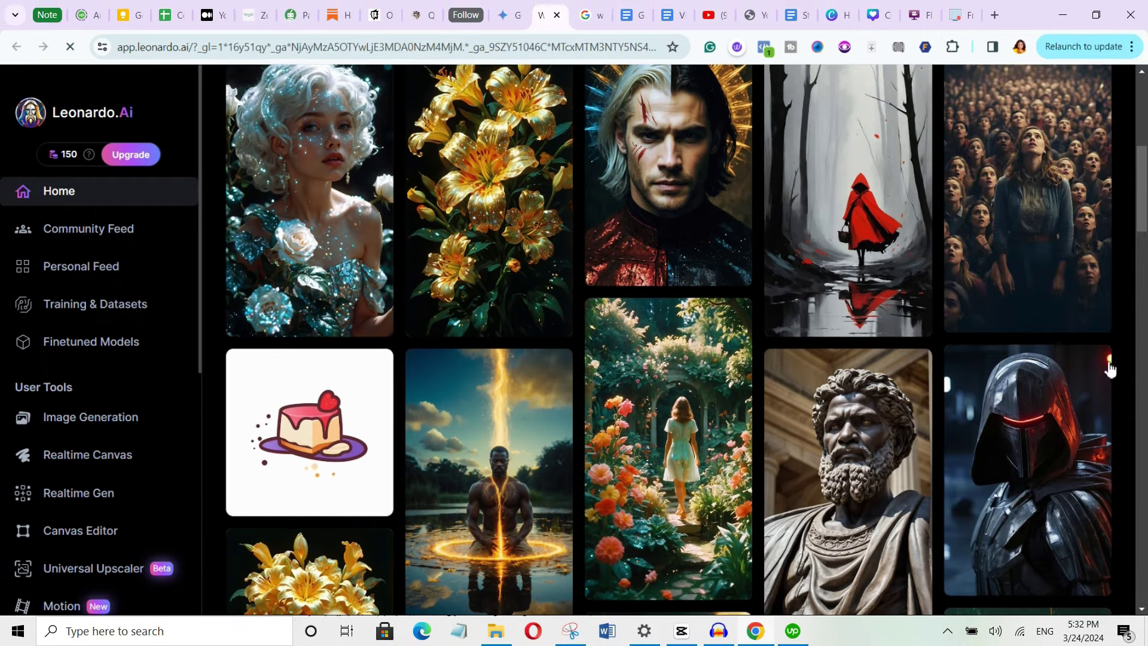
scroll(850, 366, "down", 2)
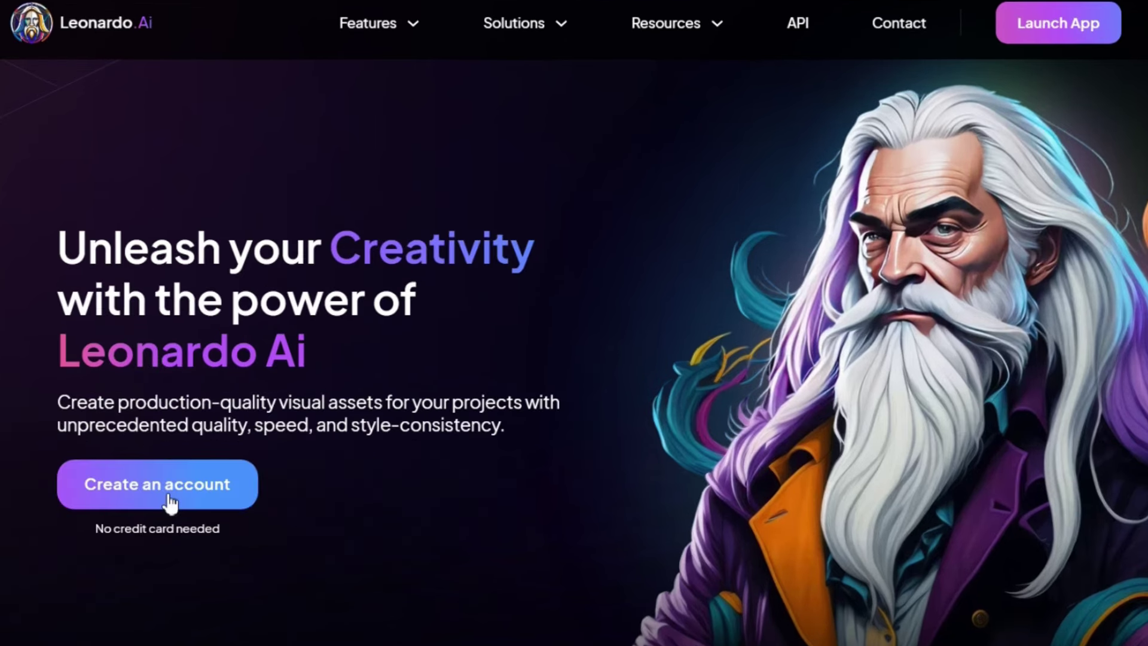
left_click(168, 500)
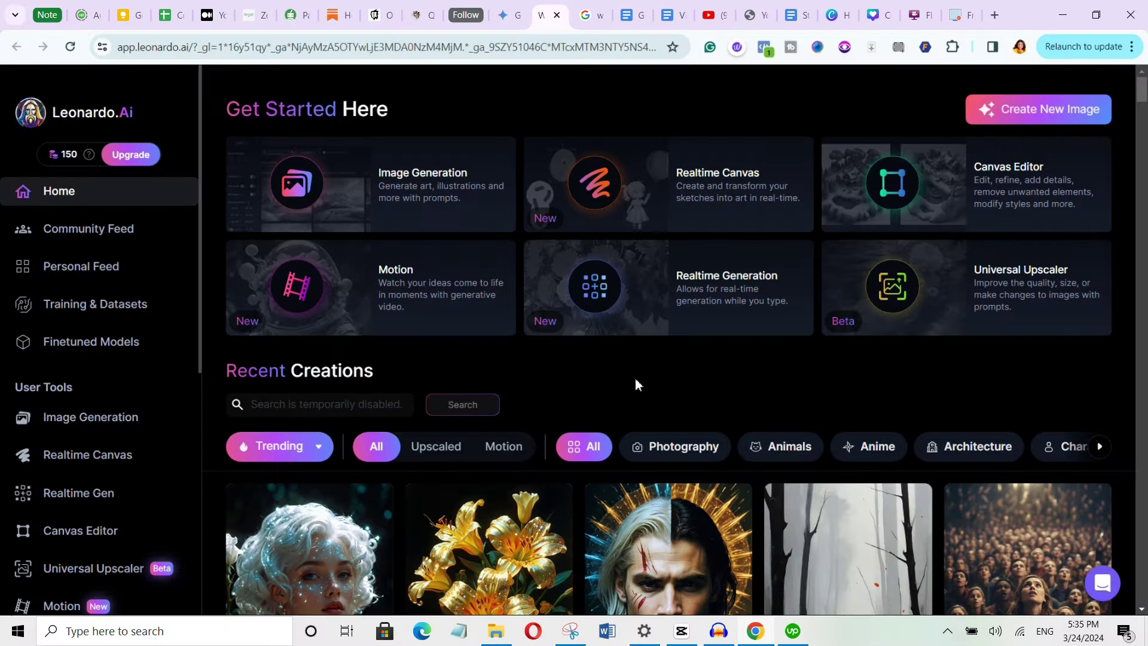
- In Image Generation, switch the model to Leonardo Diffusion XL and scroll to Image Dimensions
left_click(111, 423)
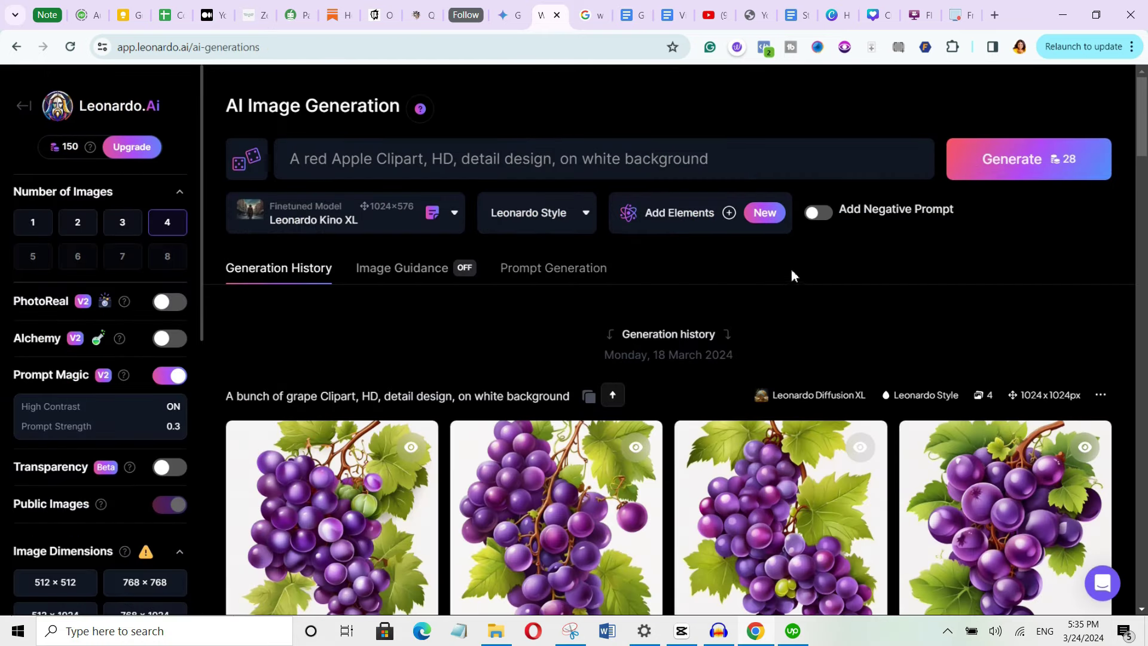
left_click(324, 170)
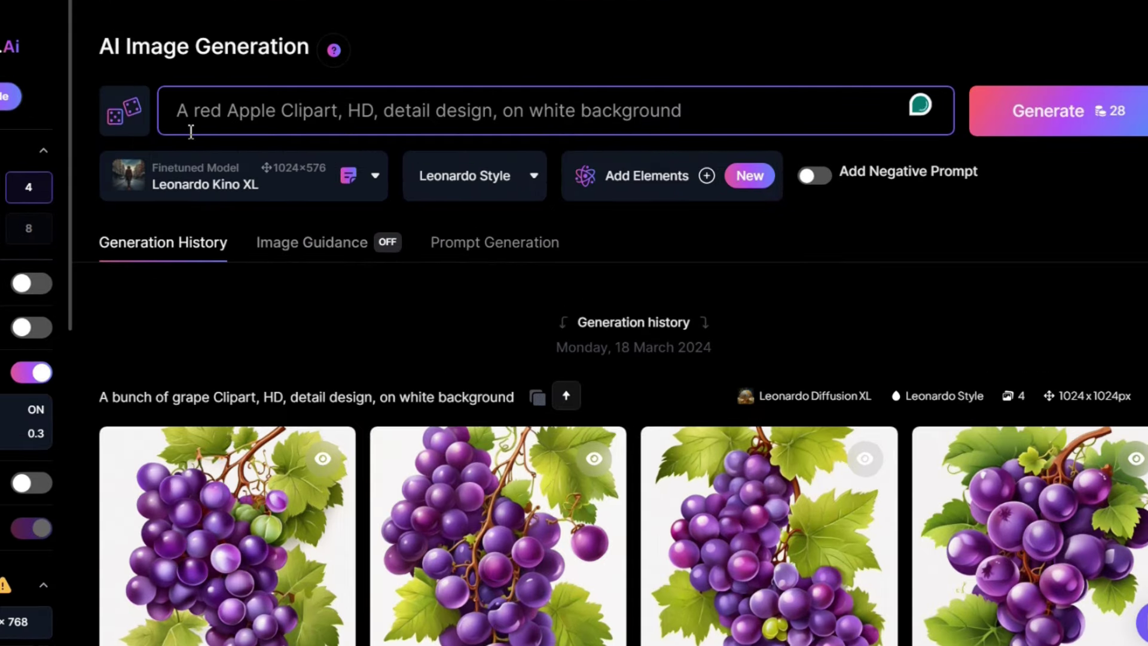
left_click(1103, 174)
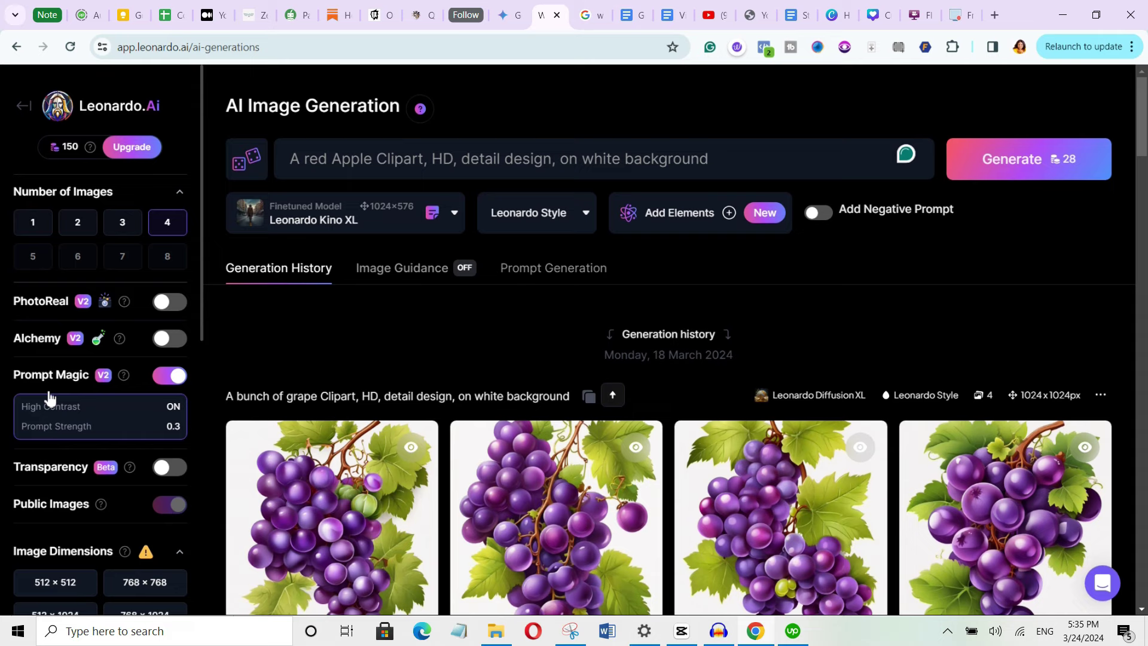
left_click(453, 216)
left_click(316, 257)
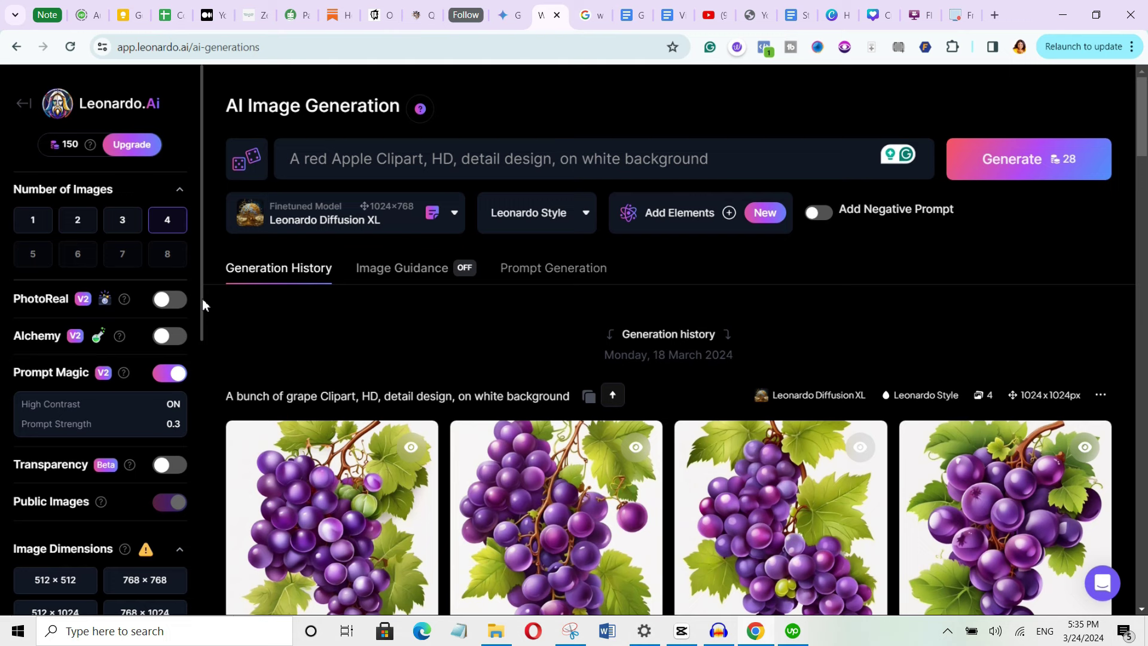
left_click_drag(202, 299, 165, 413)
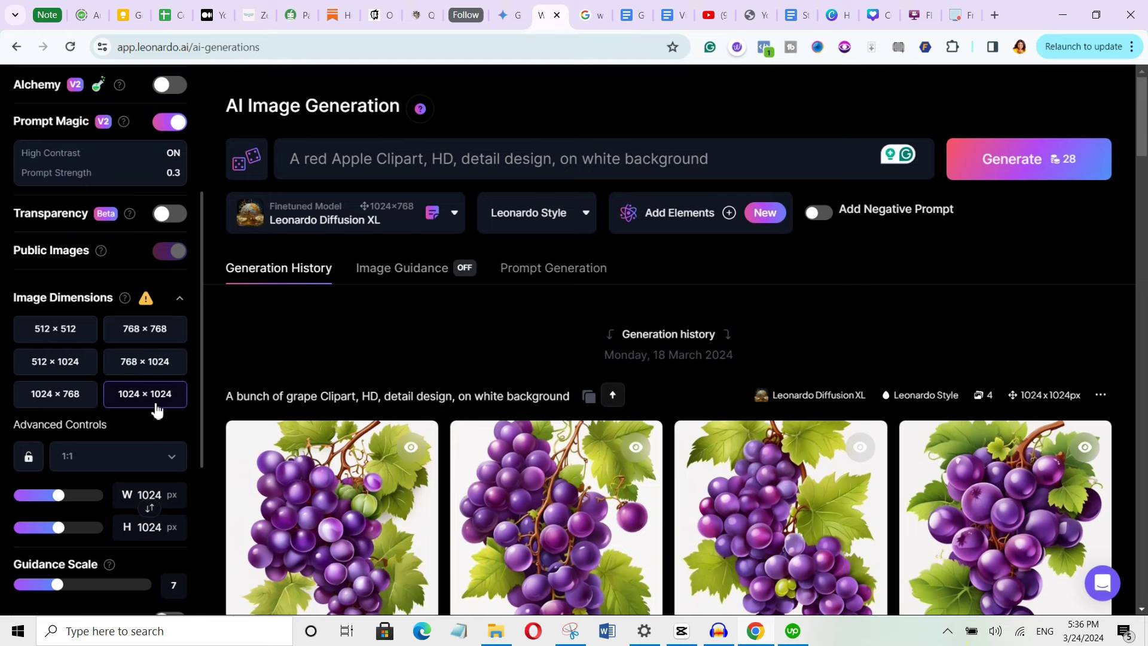
- Generate four red apple clipart images and review the apple and grape results in Generation History
left_click(1035, 154)
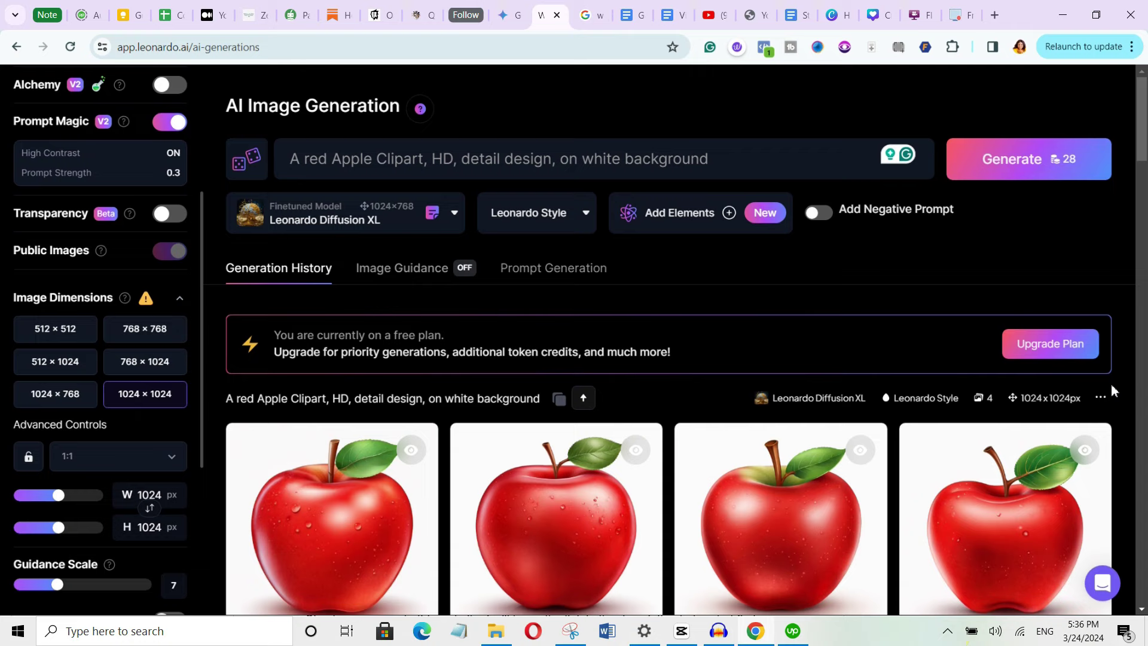
scroll(676, 341, "down", 2)
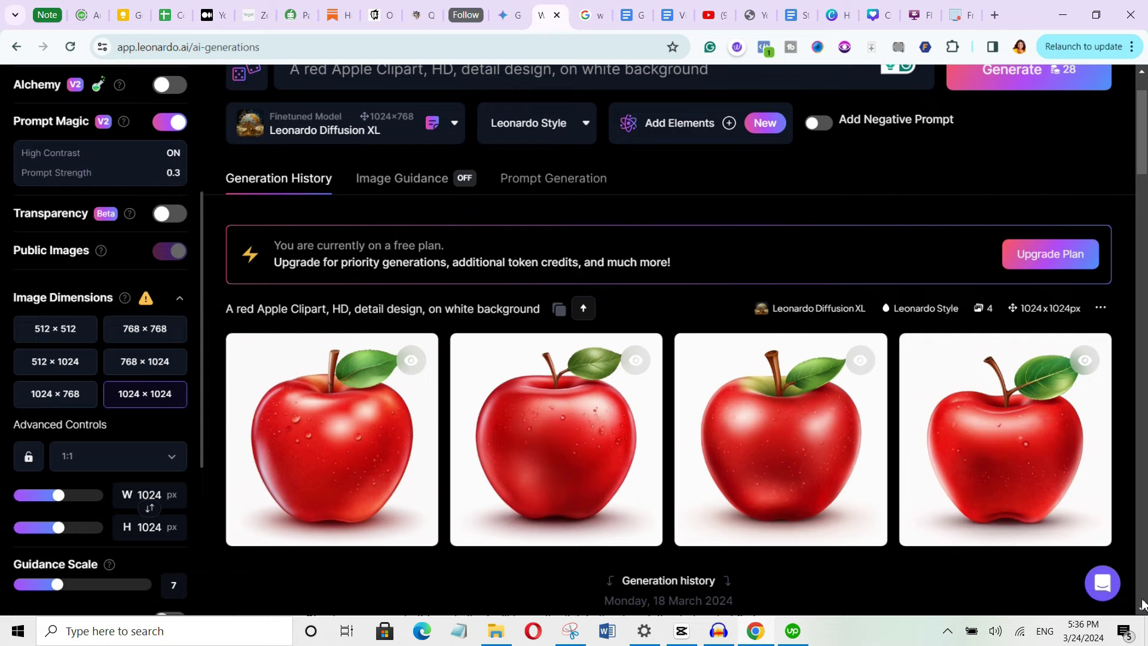
scroll(710, 177, "up", 2)
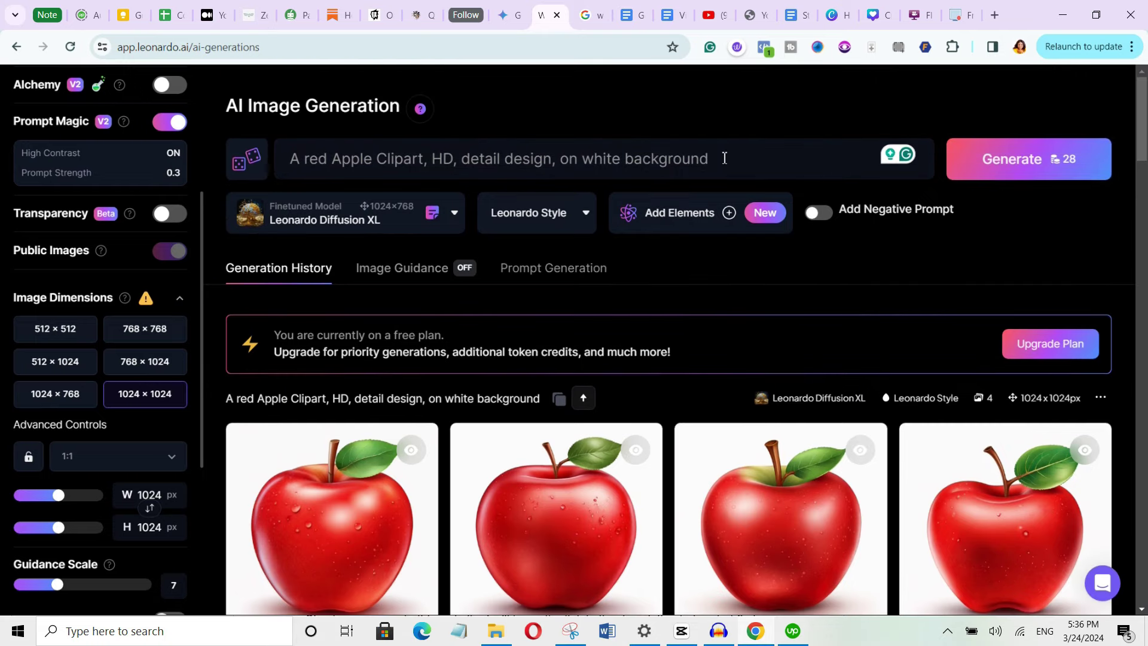
scroll(518, 553, "down", 1)
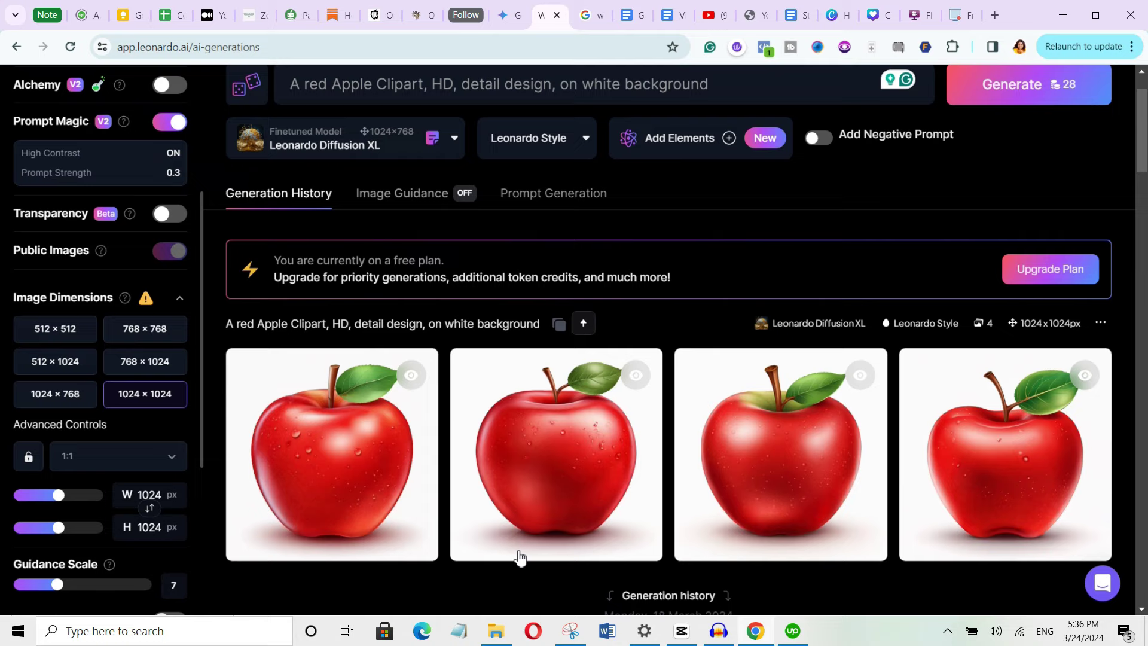
mouse_move(554, 538)
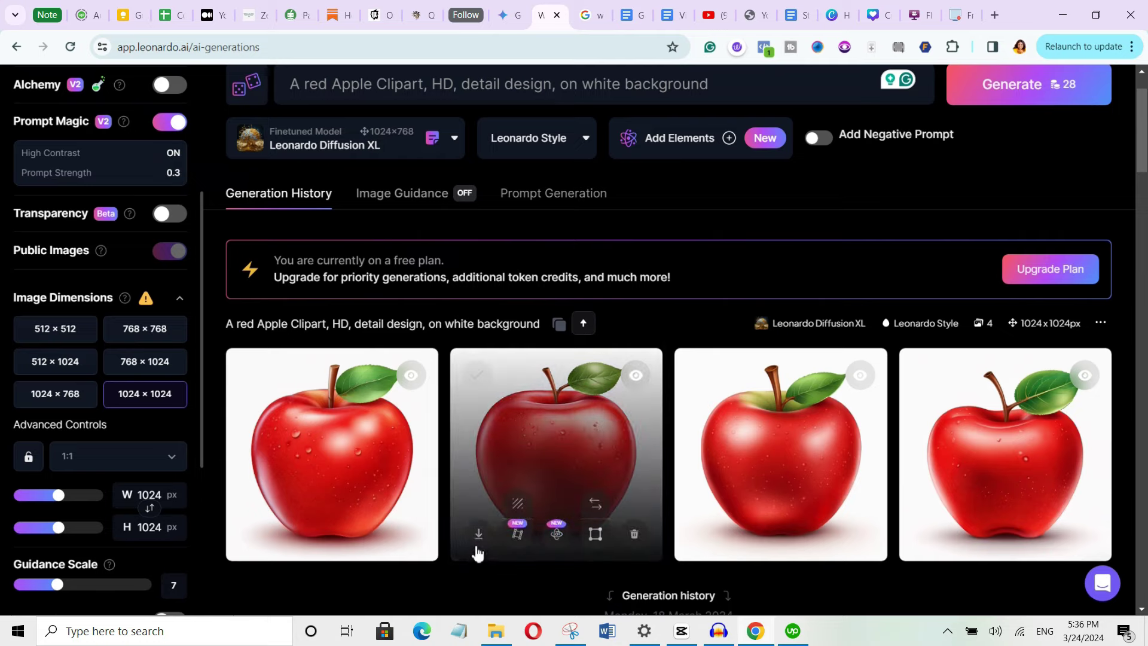
scroll(475, 551, "down", 10)
scroll(1045, 335, "up", 1)
scroll(988, 341, "up", 15)
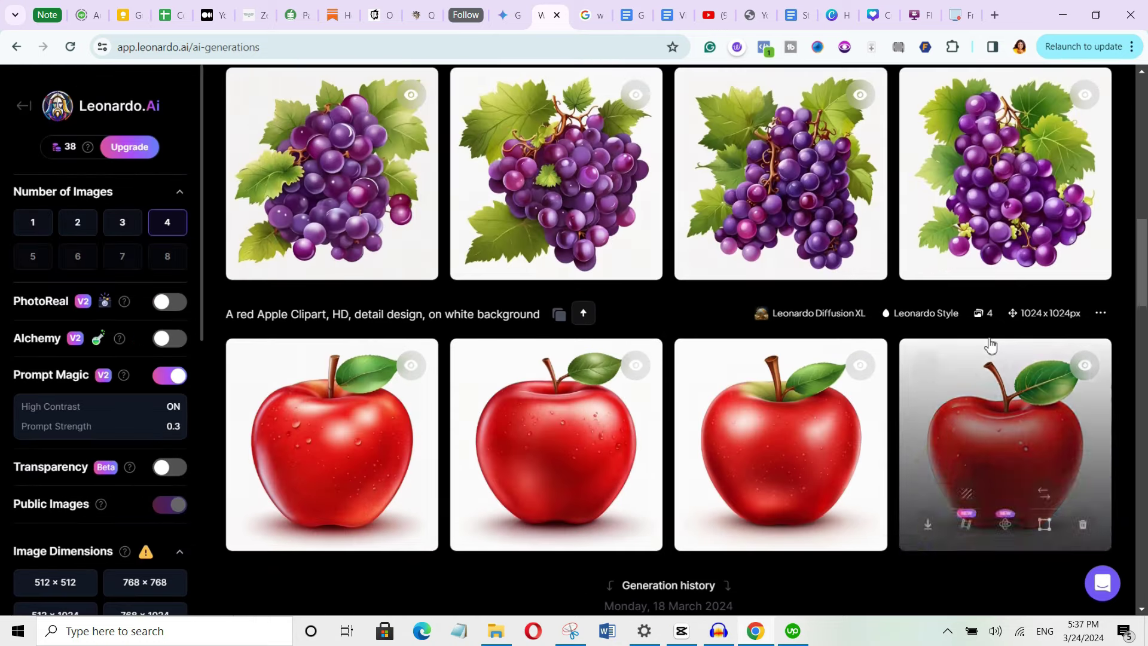
scroll(888, 325, "down", 12)
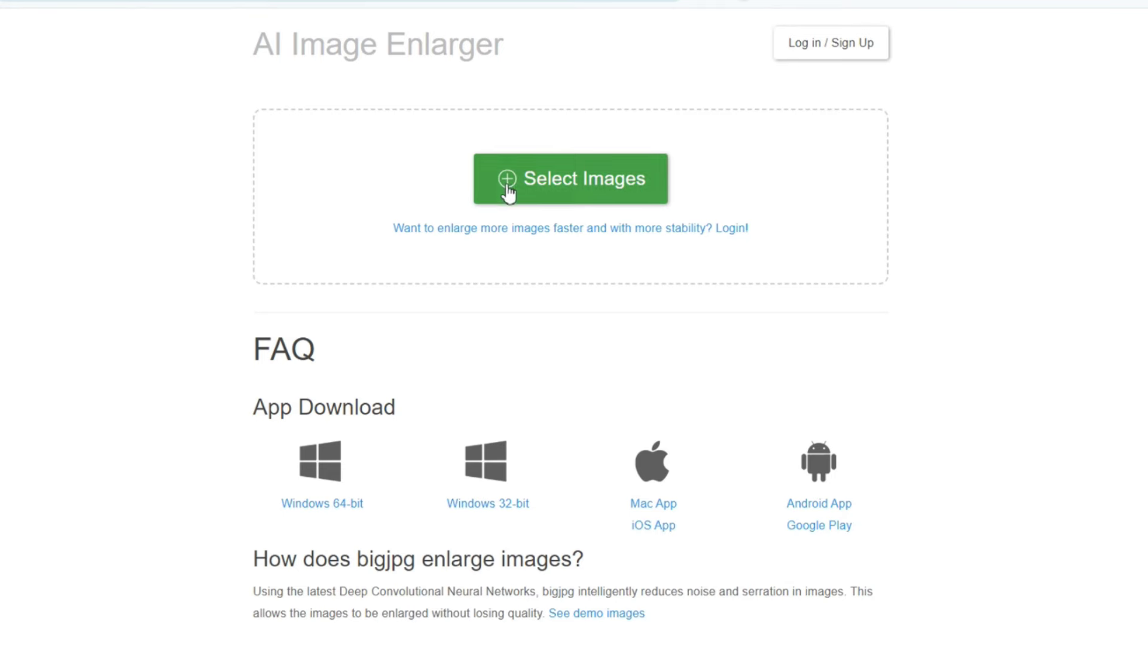
- Enlarge the red apple image 4x as Artwork with no noise reduction in bigjpg, then download it
left_click(507, 192)
left_click(958, 337)
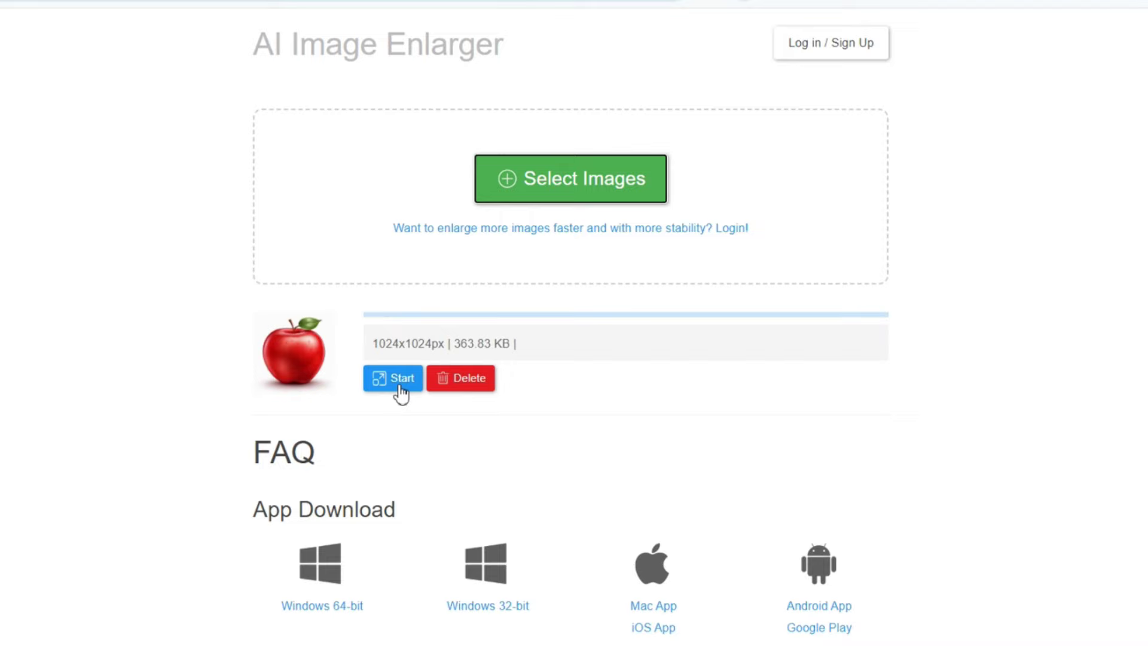
left_click(397, 382)
left_click(508, 189)
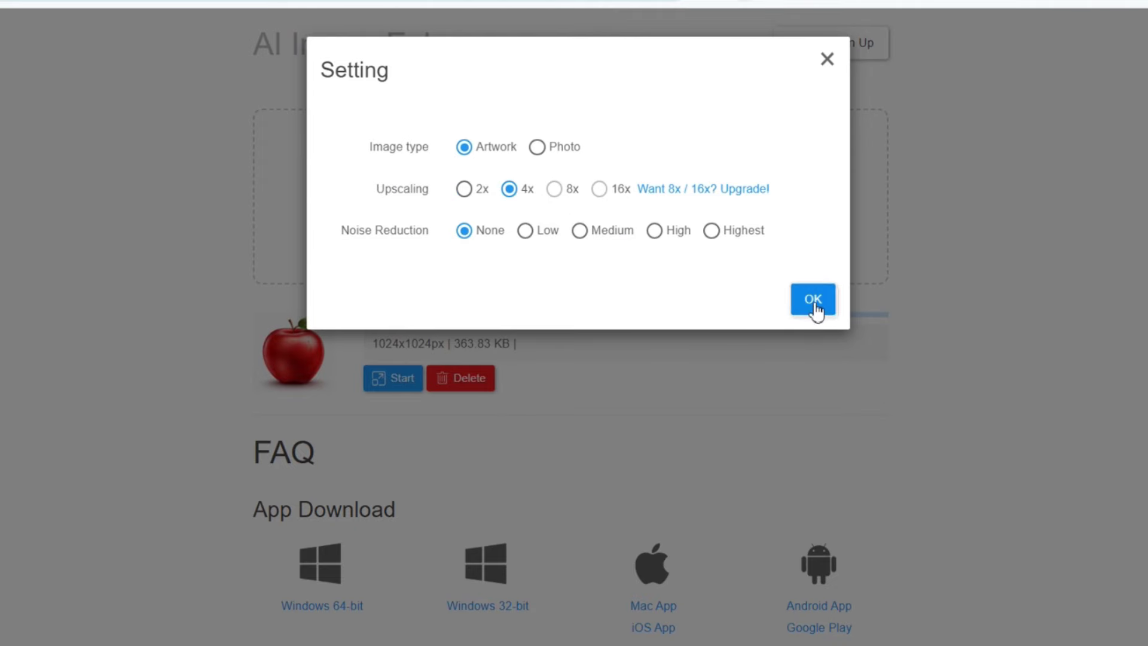
left_click(813, 302)
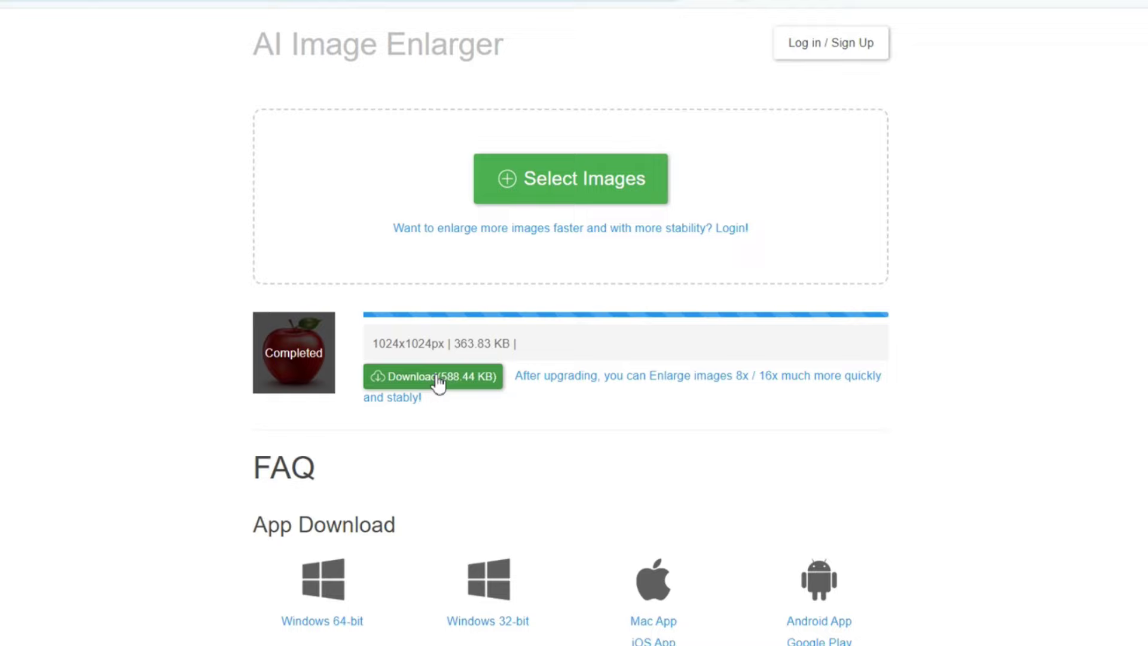
left_click(439, 380)
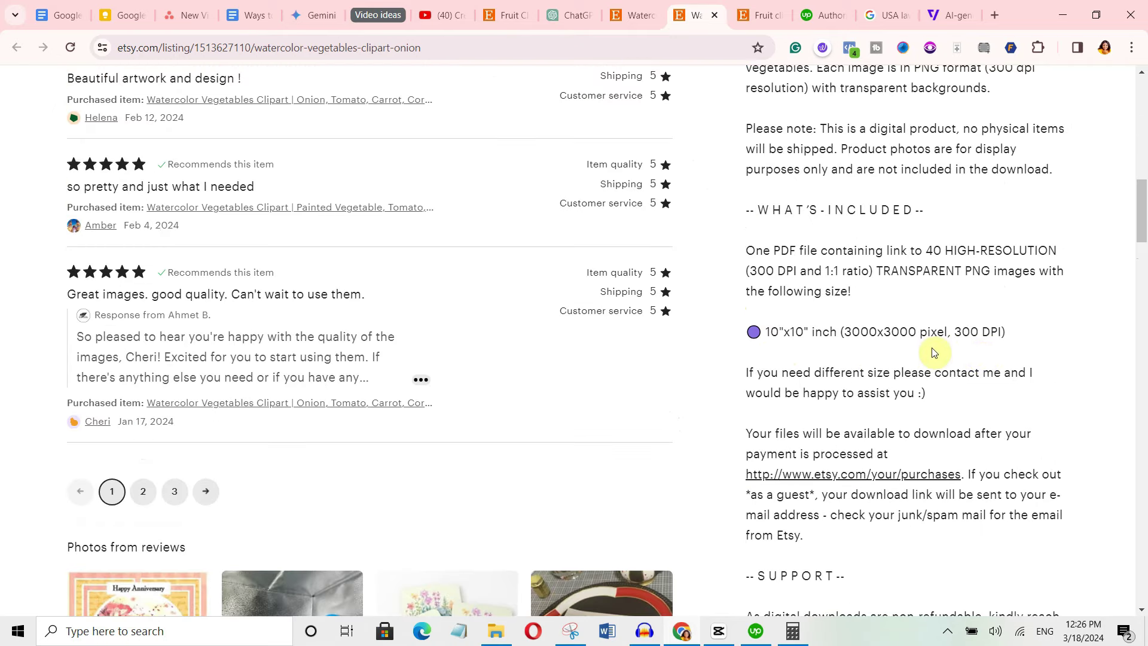
- Scroll the Etsy listing to What's Included, showing 10"x10" PNGs at 3000x3000 px, 300 DPI
scroll(861, 357, "up", 3)
scroll(863, 353, "down", 1)
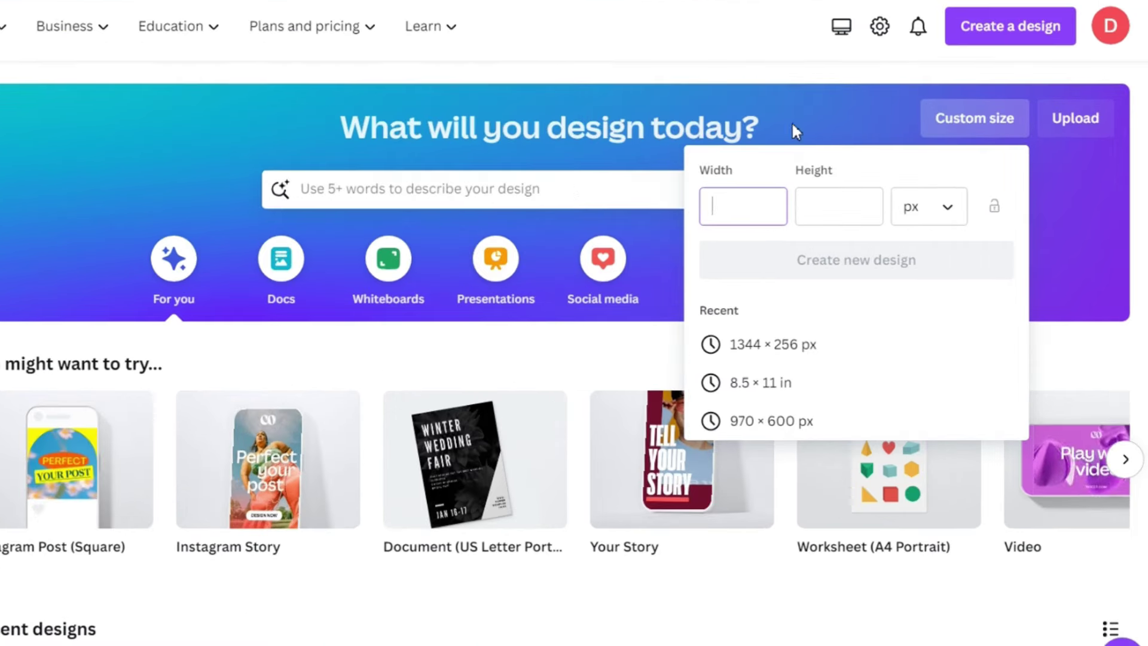
- Enter 3000 px width and 3000 px height and create the custom-size blank design
type("3000")
left_click(838, 209)
type("3000")
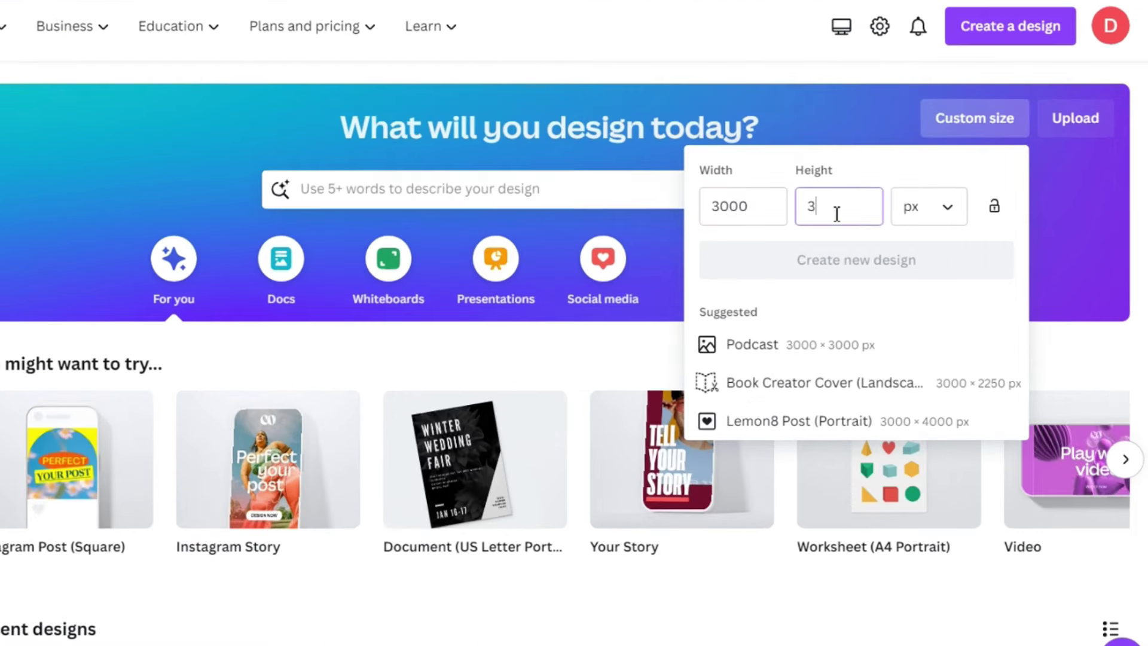
left_click(854, 277)
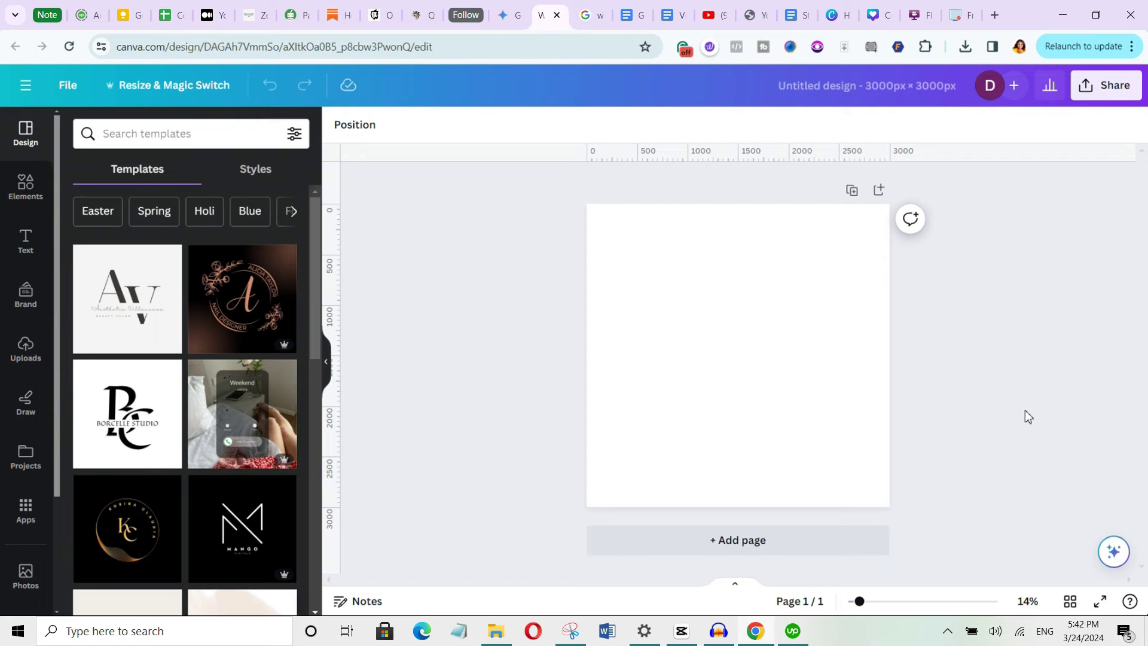
- Upload the grape, strawberry, green apple and red apple clip art images from Downloads into Canva
left_click(24, 352)
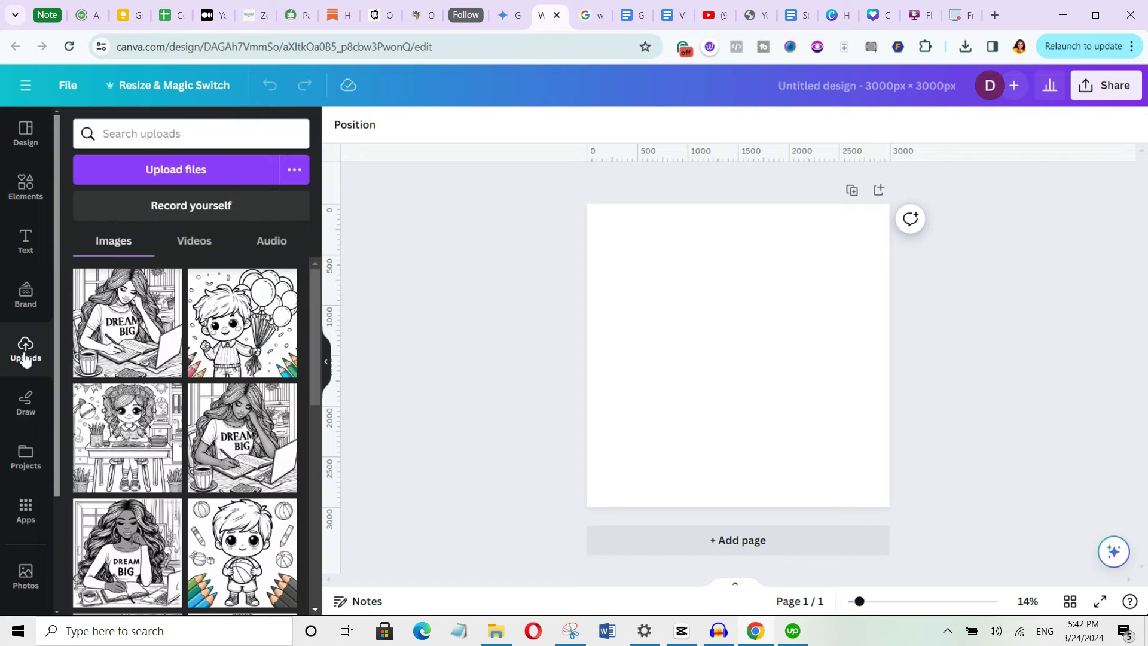
left_click(201, 173)
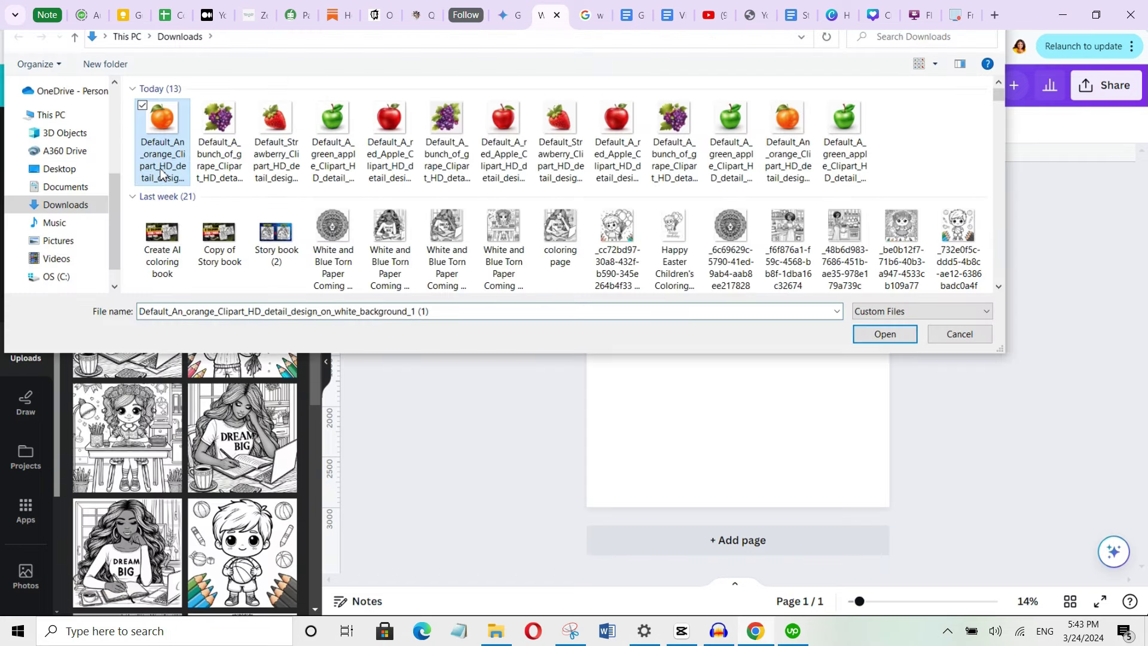
left_click(219, 153, "ctrl")
left_click(275, 152, "ctrl")
left_click(333, 153, "ctrl")
left_click(389, 153, "ctrl")
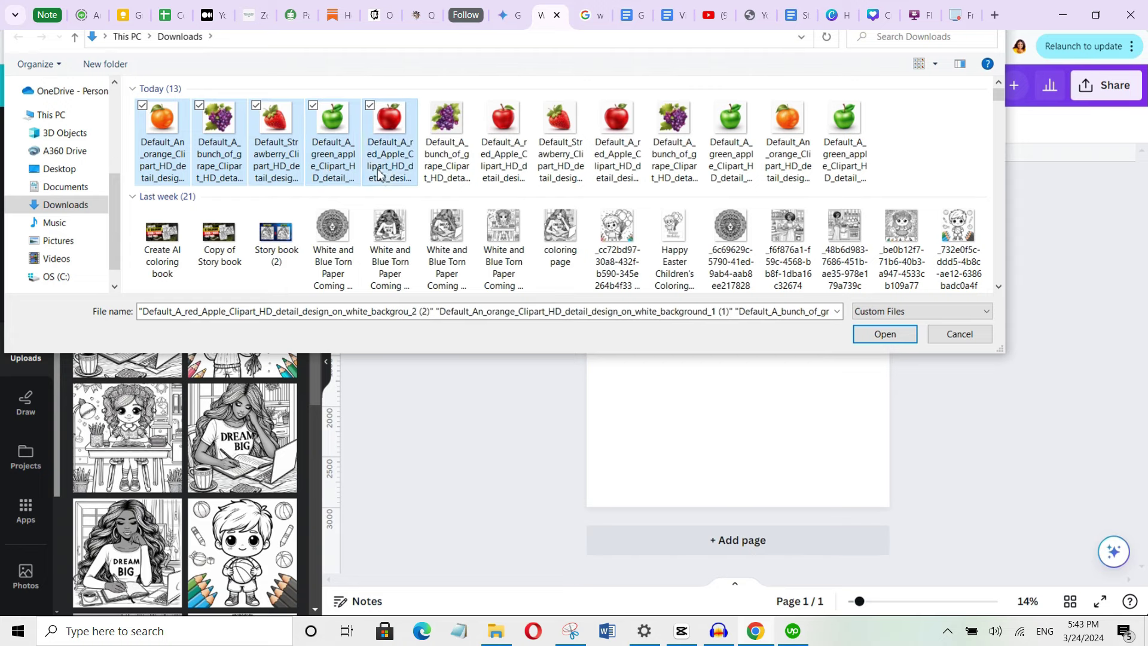
left_click(882, 335)
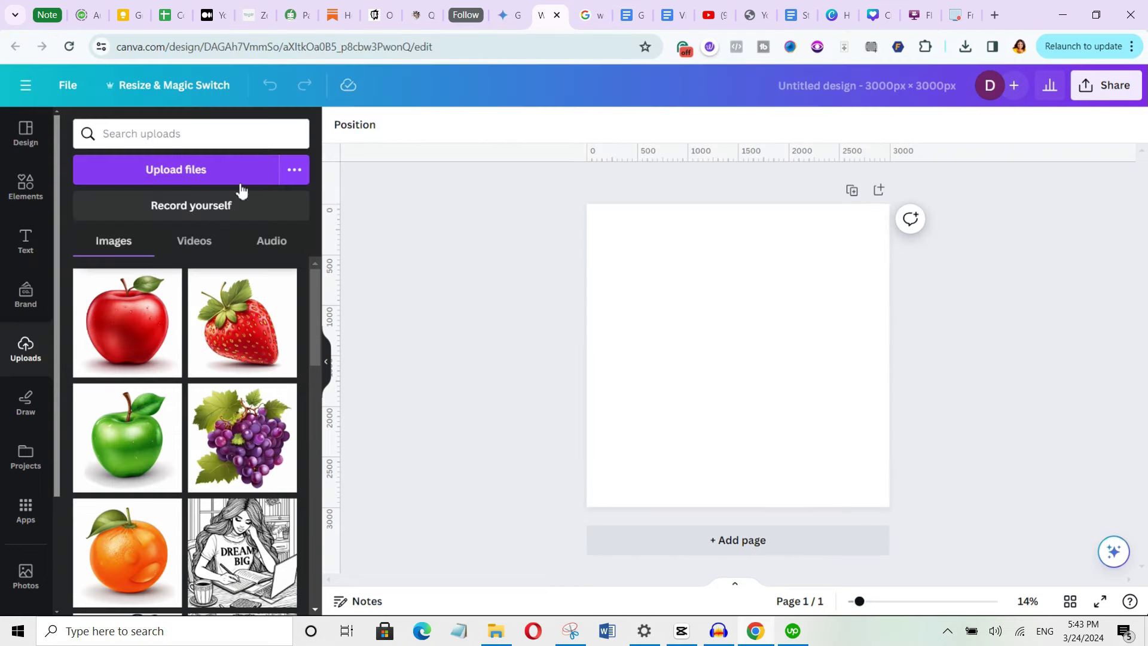
- Place the red apple image on the first page and remove its background with BG Remover
left_click(119, 329)
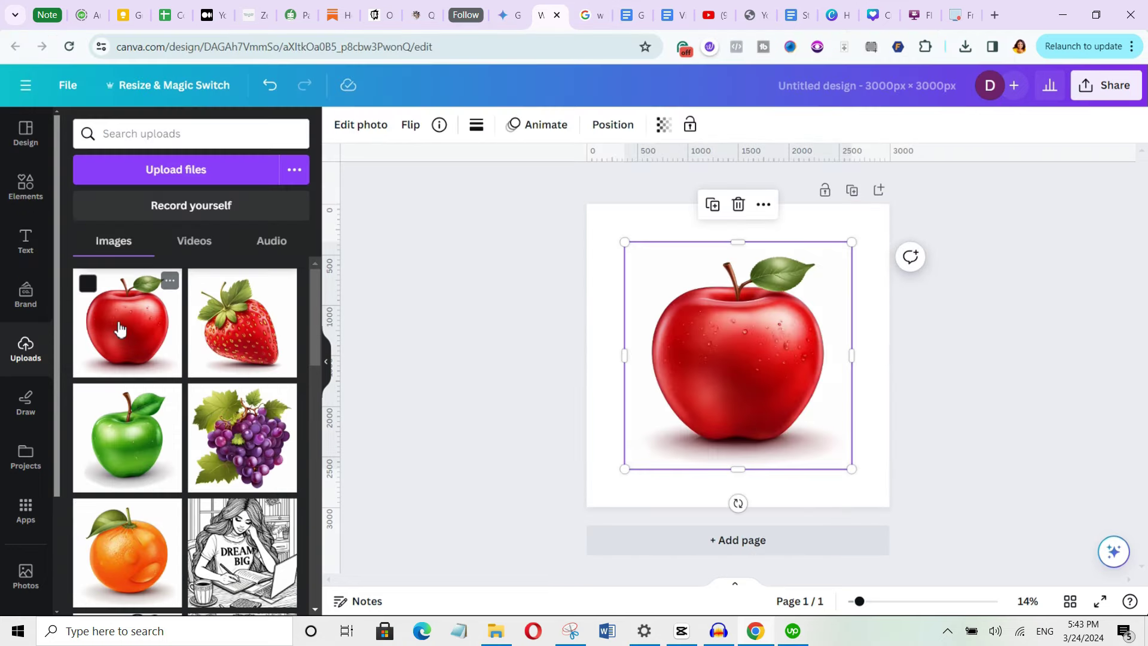
mouse_move(859, 600)
left_mouse_down()
mouse_move(891, 601)
mouse_move(871, 601)
mouse_move(871, 589)
left_mouse_up()
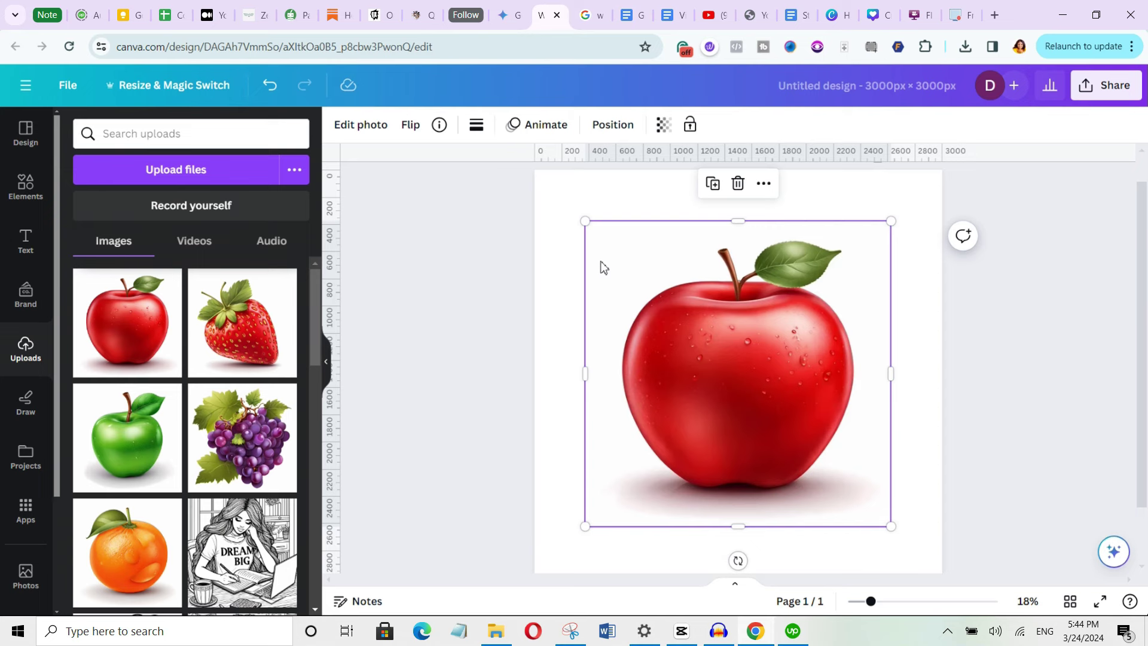
left_click(361, 125)
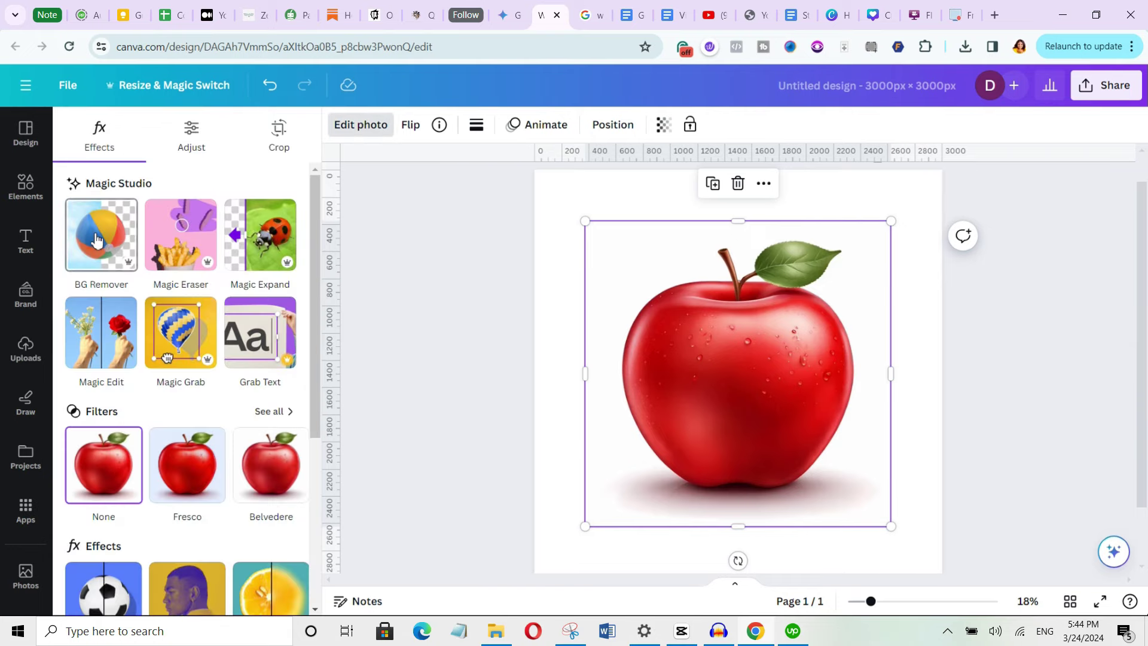
left_click(97, 239)
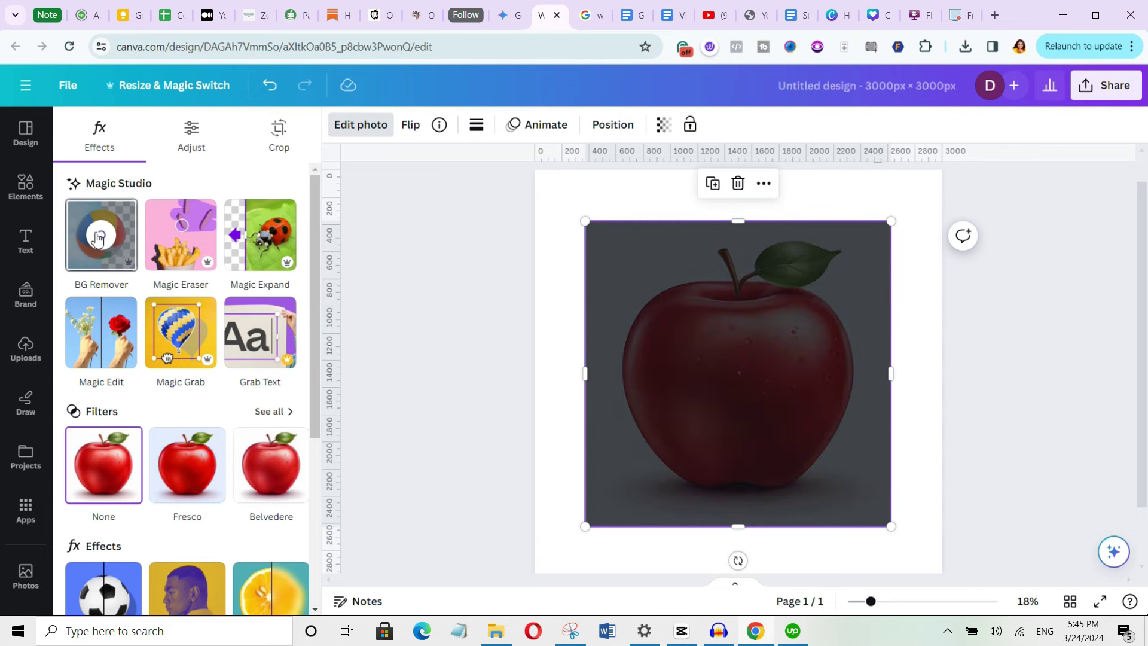
- Set the page background colour to white behind the cut-out apple
mouse_move(871, 601)
left_mouse_down()
mouse_move(890, 604)
mouse_move(865, 601)
left_mouse_up()
left_click(339, 125)
left_click(80, 534)
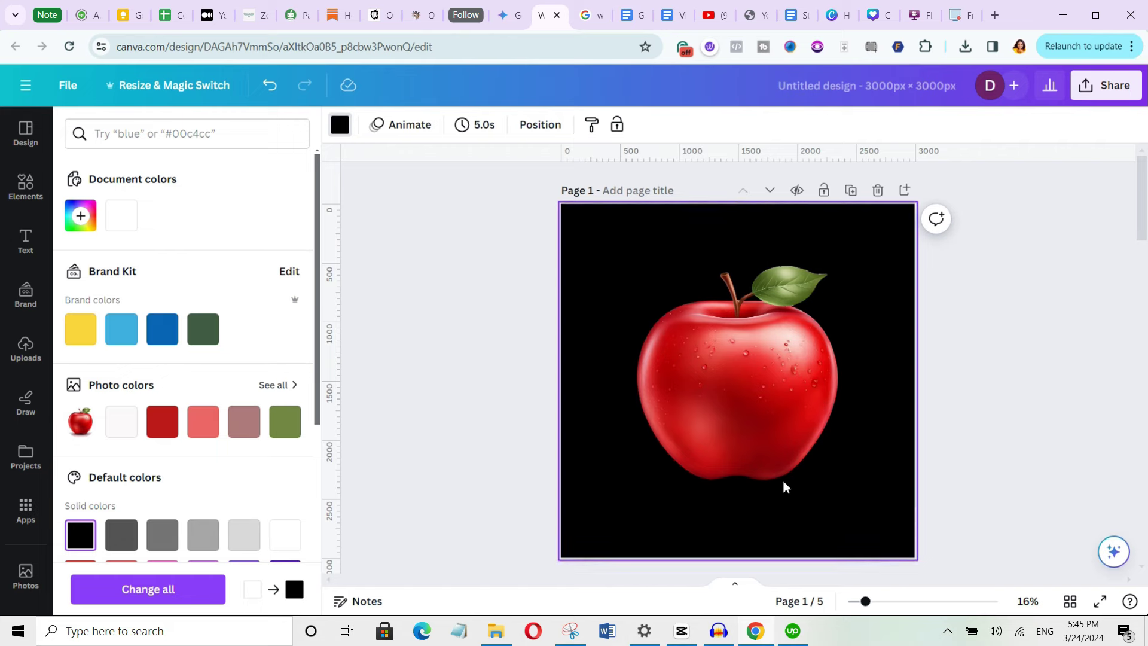
left_click(275, 532)
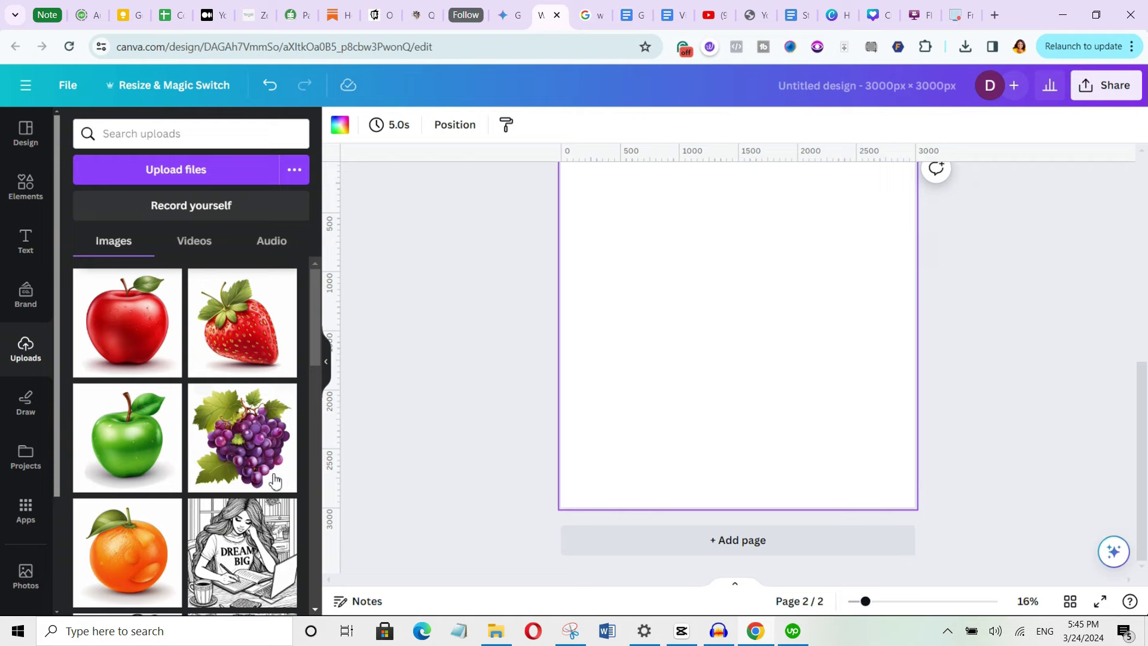
- Add the green apple image to the page, then scroll through the fruit pages
left_click_drag(127, 436, 747, 452)
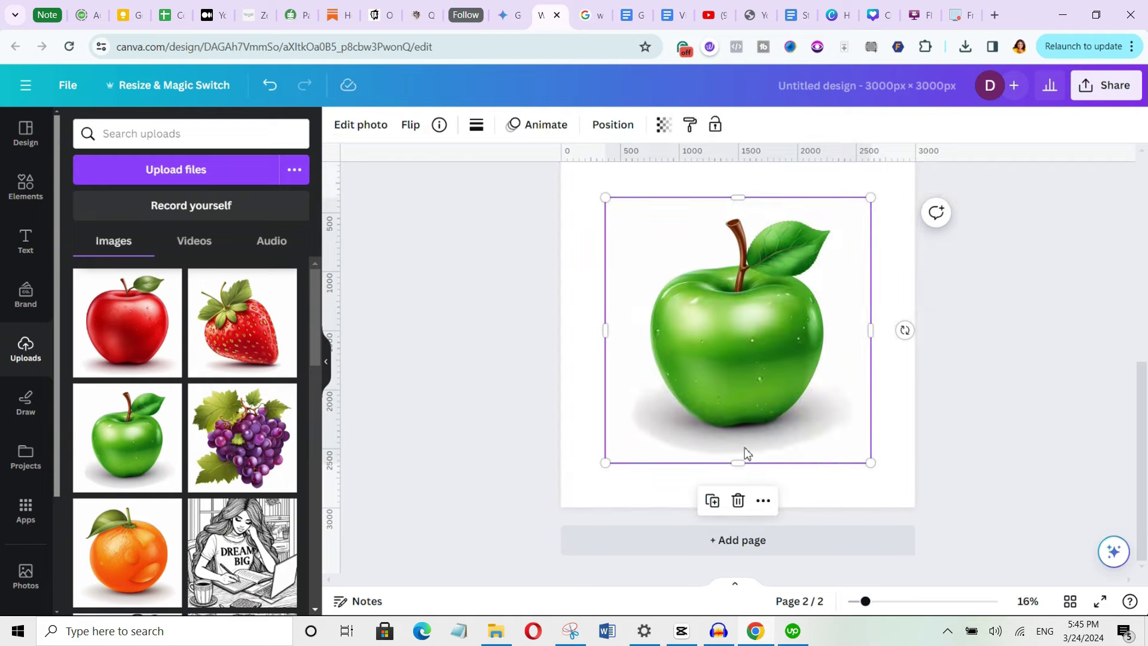
double_click(763, 407)
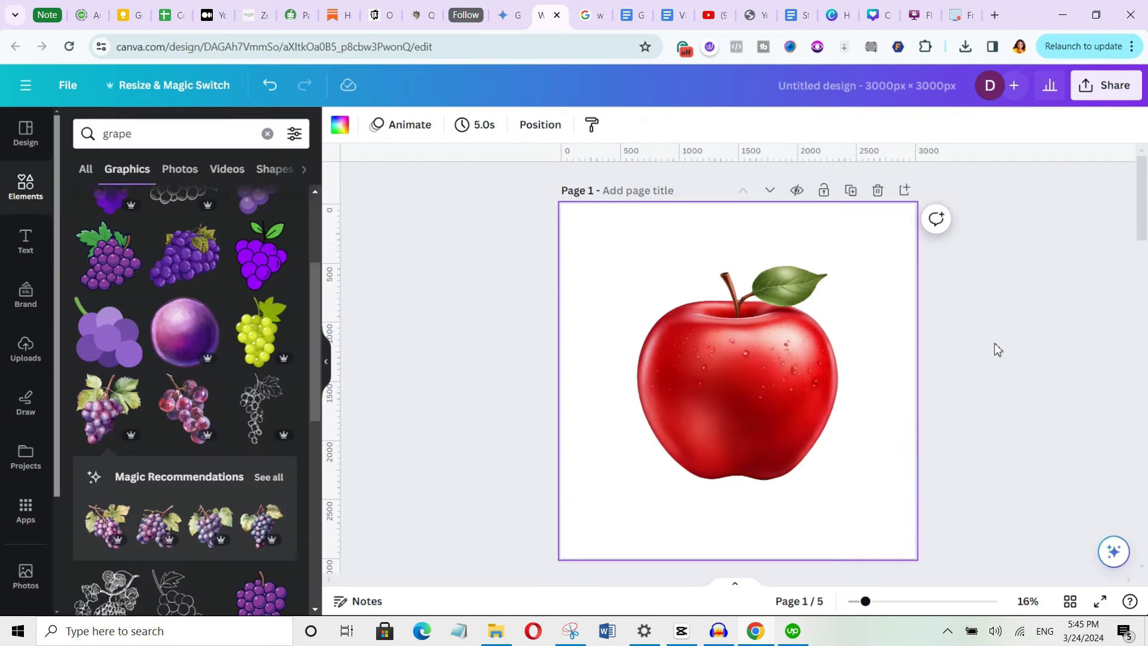
scroll(986, 340, "down", 20)
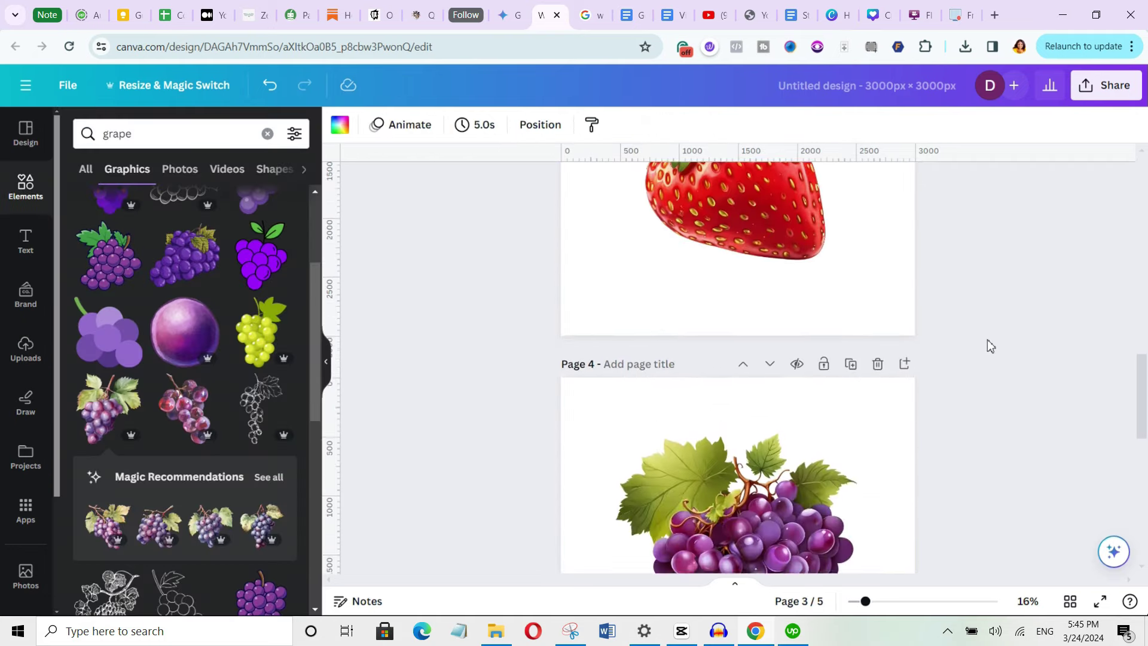
scroll(988, 355, "down", 5)
scroll(991, 355, "up", 15)
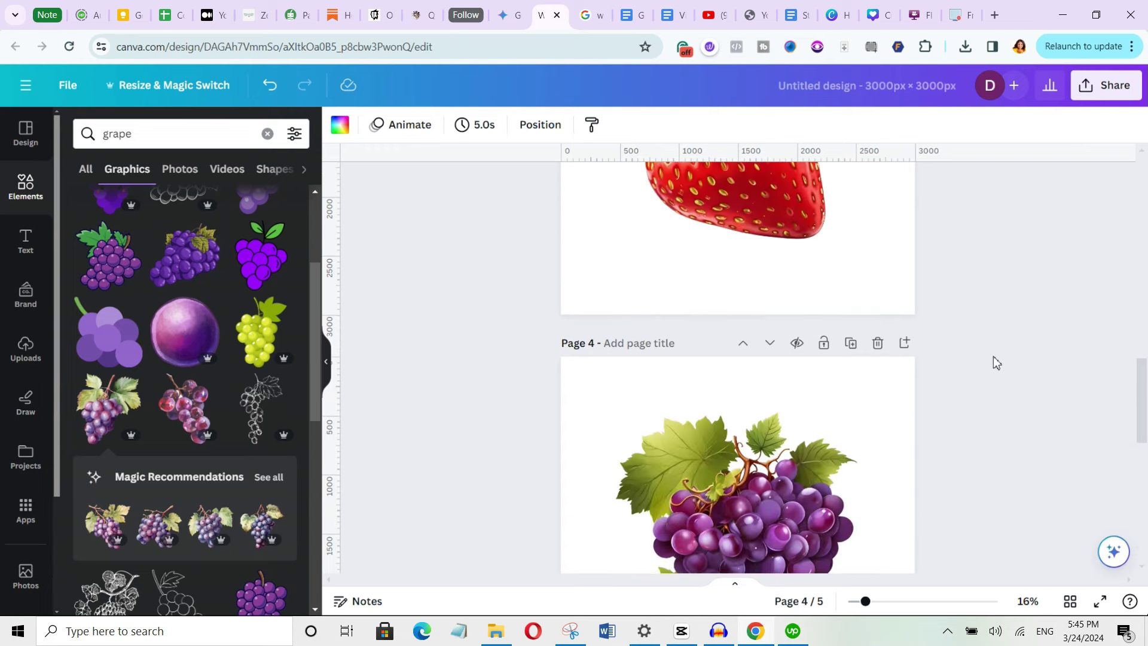
scroll(996, 355, "up", 5)
scroll(997, 359, "down", 12)
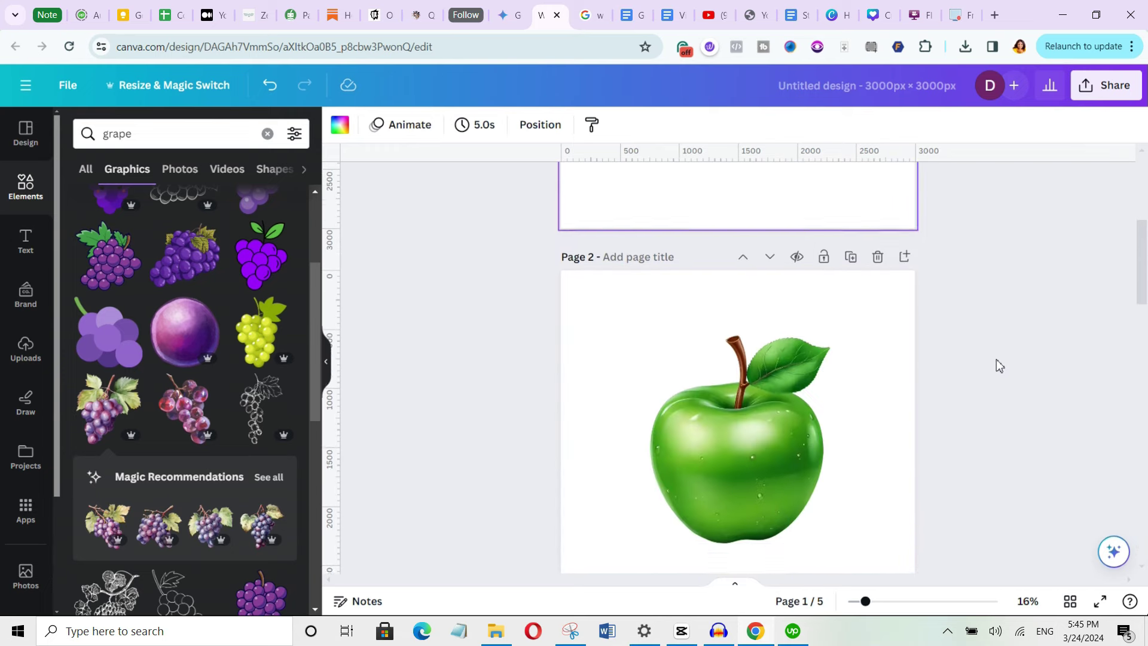
scroll(992, 367, "up", 12)
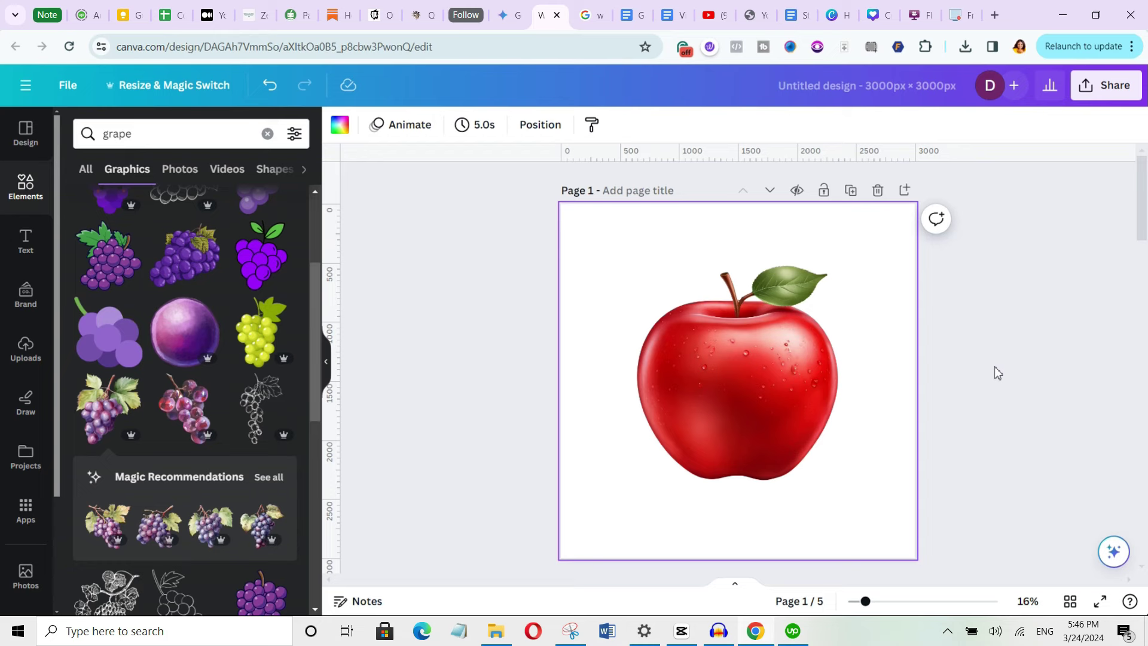
- Resize the red apple and centre it on page 1, then recheck the pages
left_click(737, 382)
left_click_drag(874, 509, 876, 510)
left_click_drag(735, 383, 722, 384)
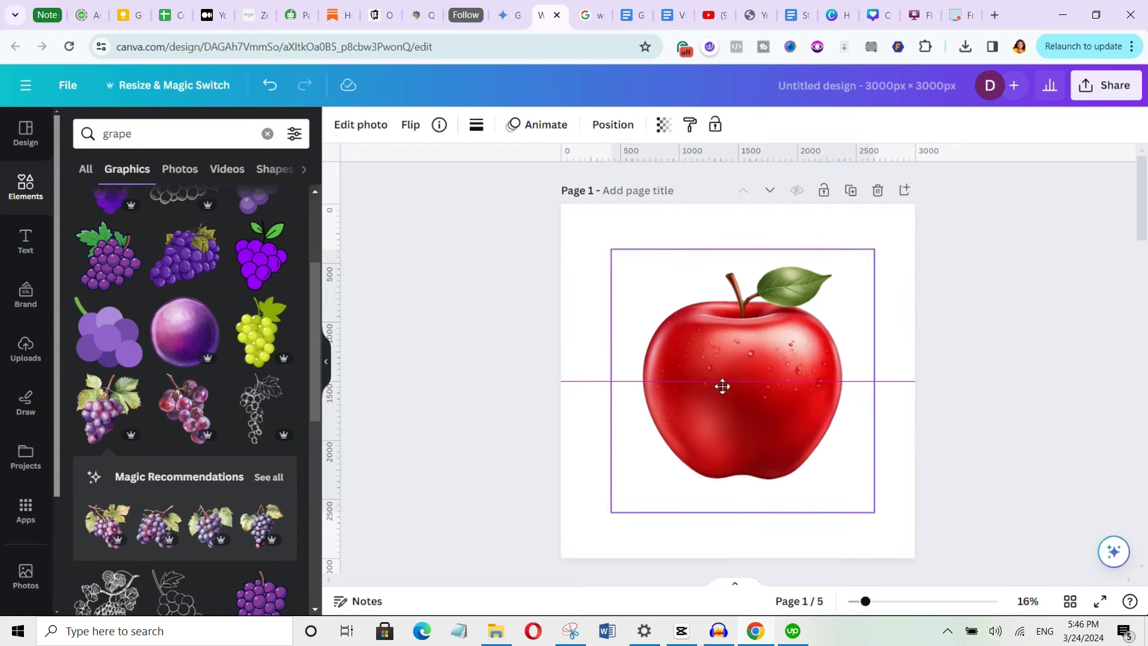
left_click(968, 394)
left_click_drag(744, 160, 840, 389)
scroll(1018, 344, "down", 2)
scroll(1020, 358, "down", 15)
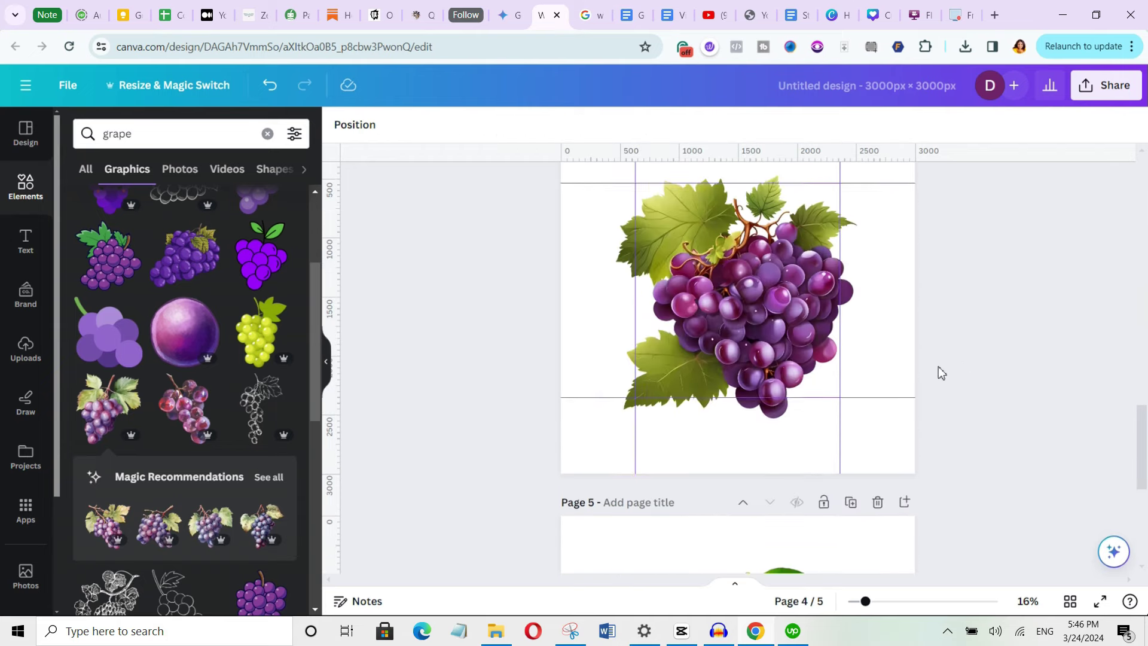
scroll(1025, 395, "up", 20)
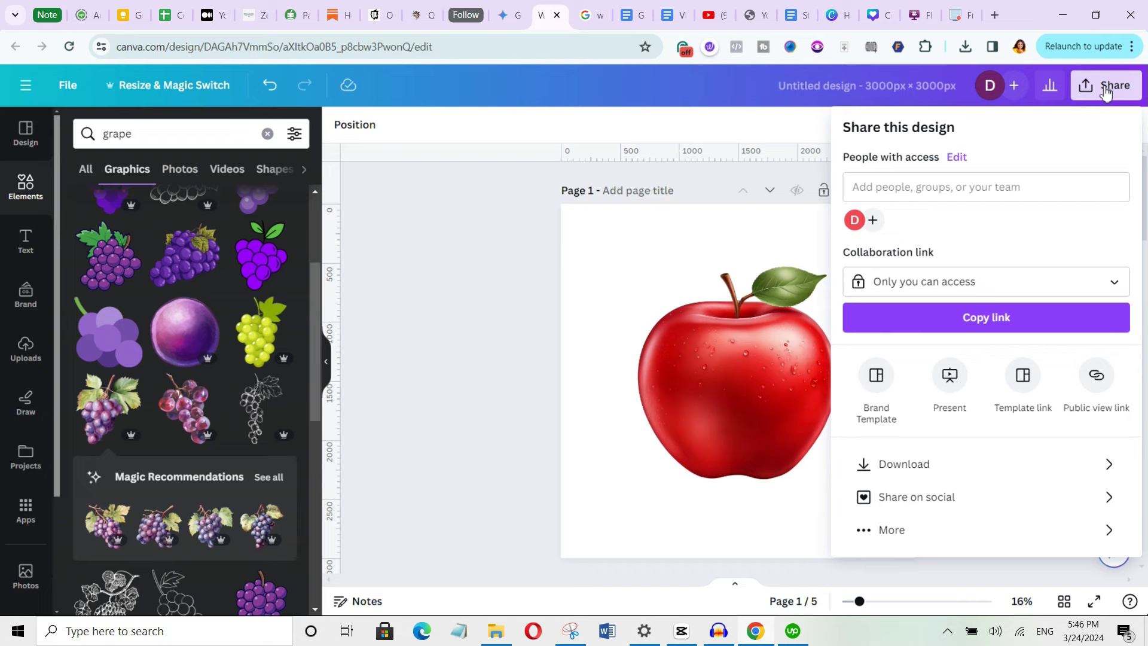
- Export all five pages as PNG at 1.75× size with a transparent background
left_click(998, 463)
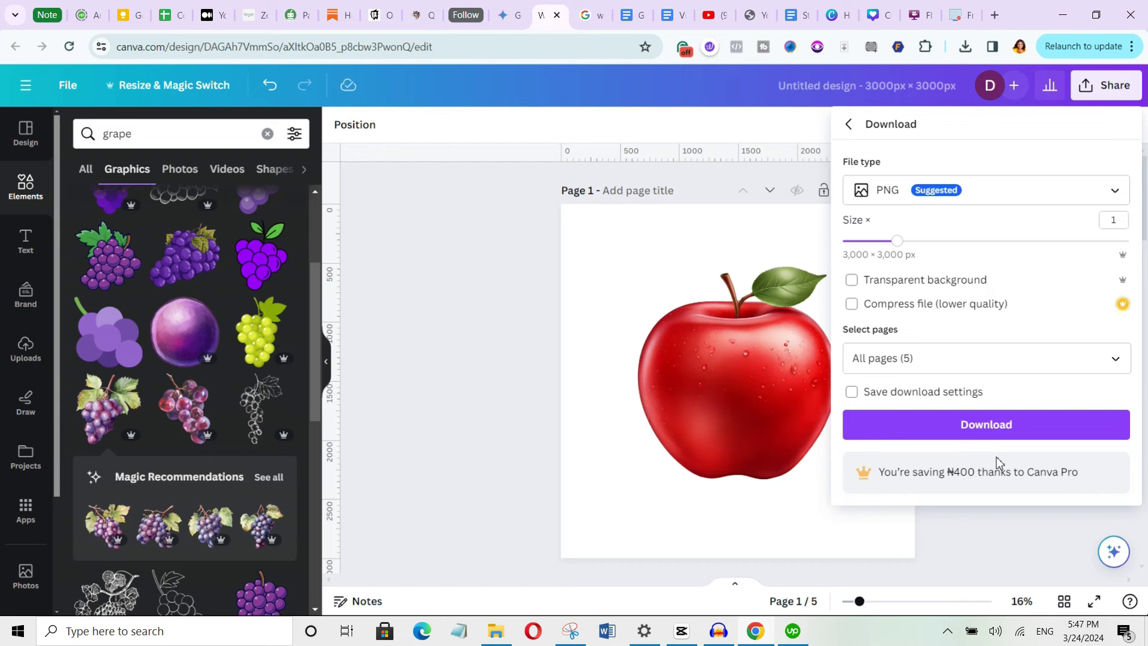
left_click(1023, 193)
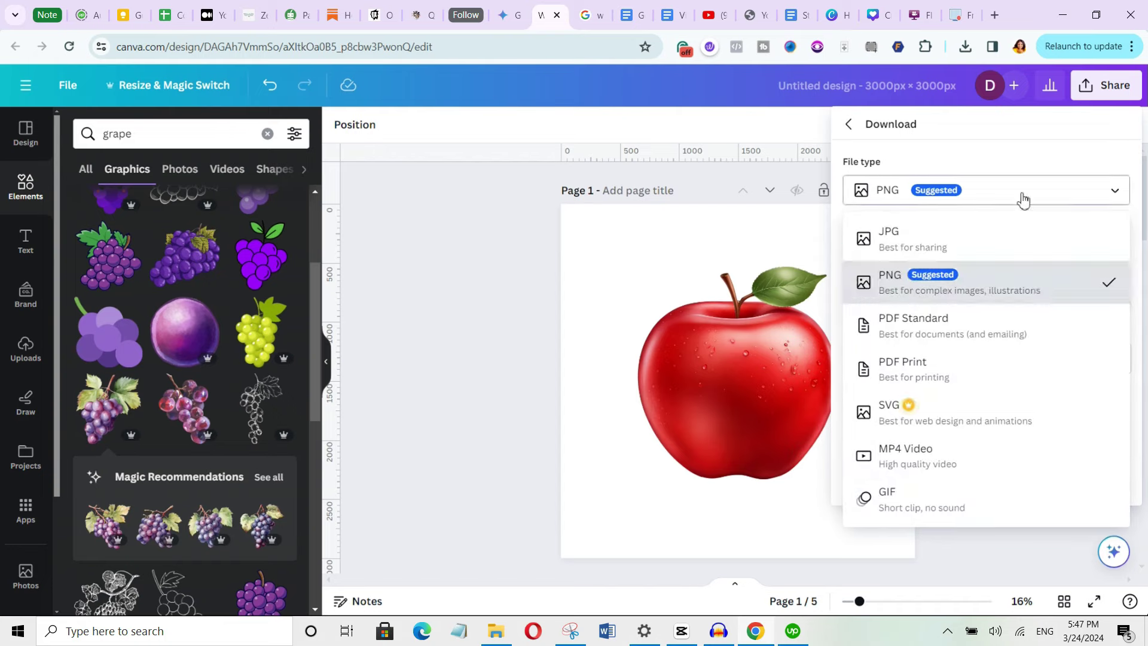
left_click(994, 276)
left_click_drag(899, 245, 981, 252)
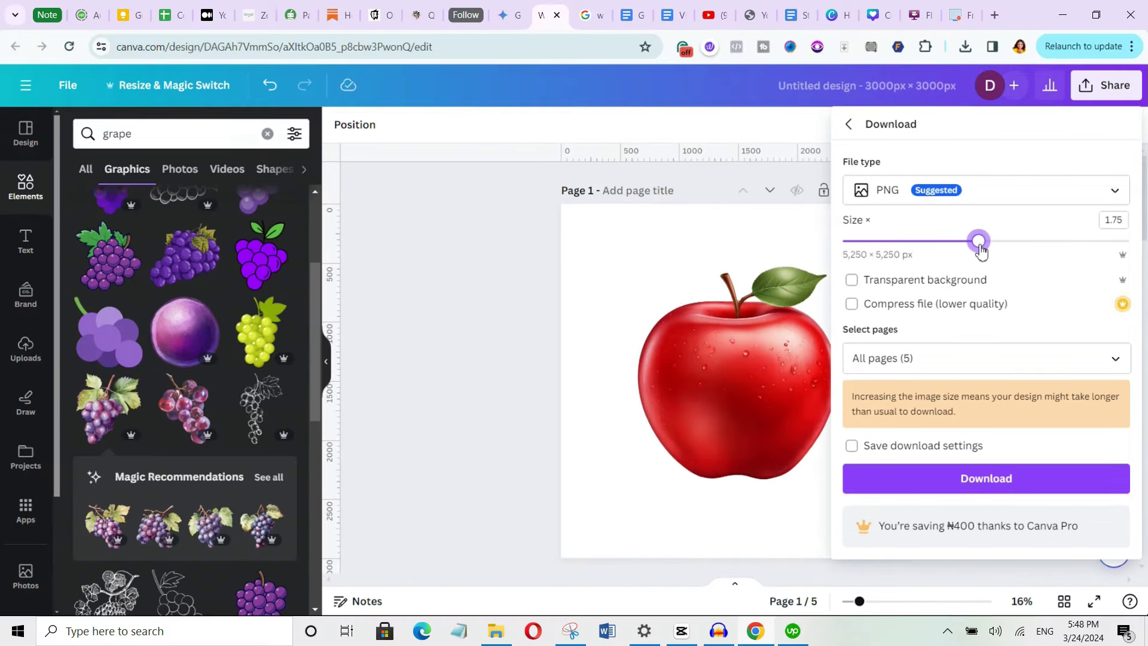
left_click(855, 285)
left_click(1003, 478)
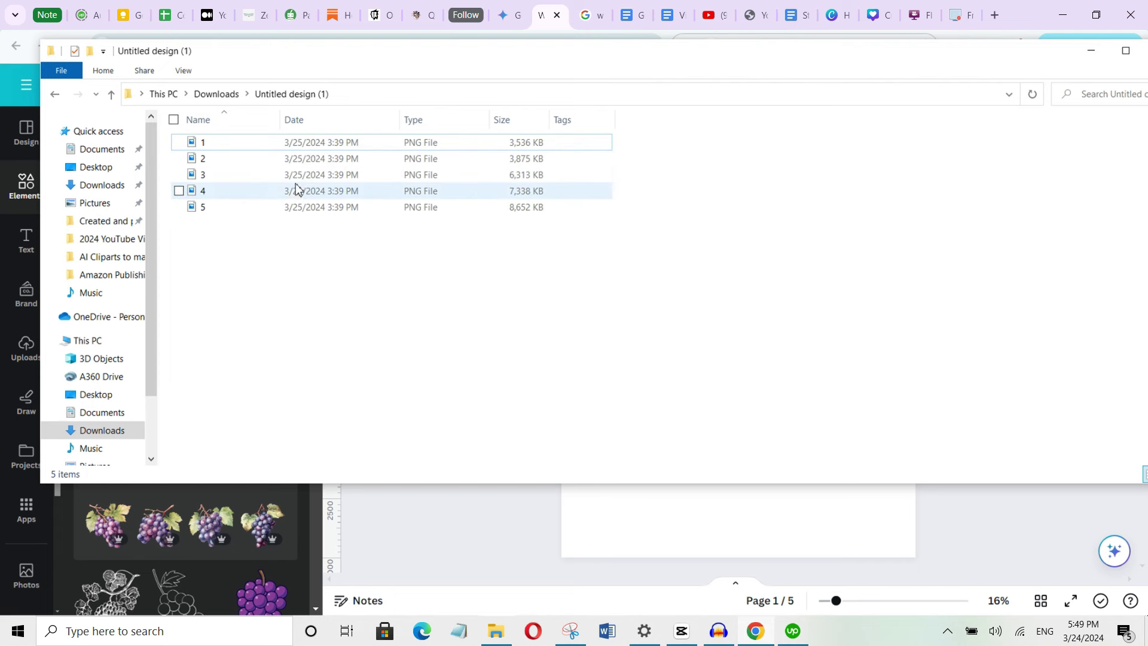
- Preview 1.png in Photos, stepping through to the green apple and grapes images
double_click(266, 143)
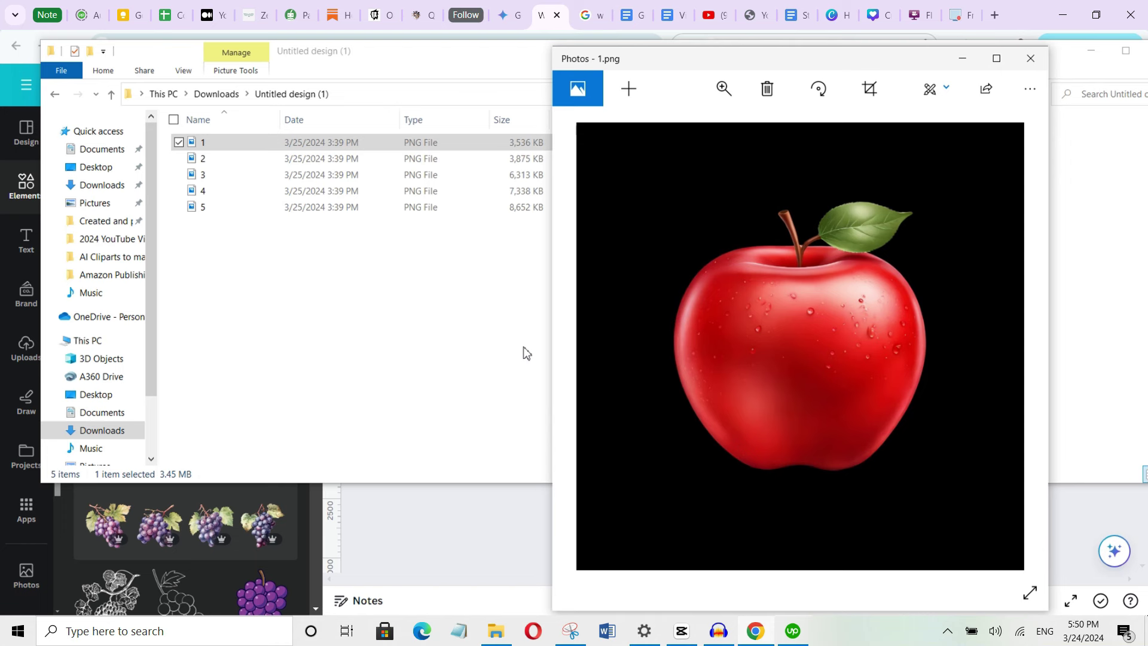
key("Right")
key("Right")
key("Right")
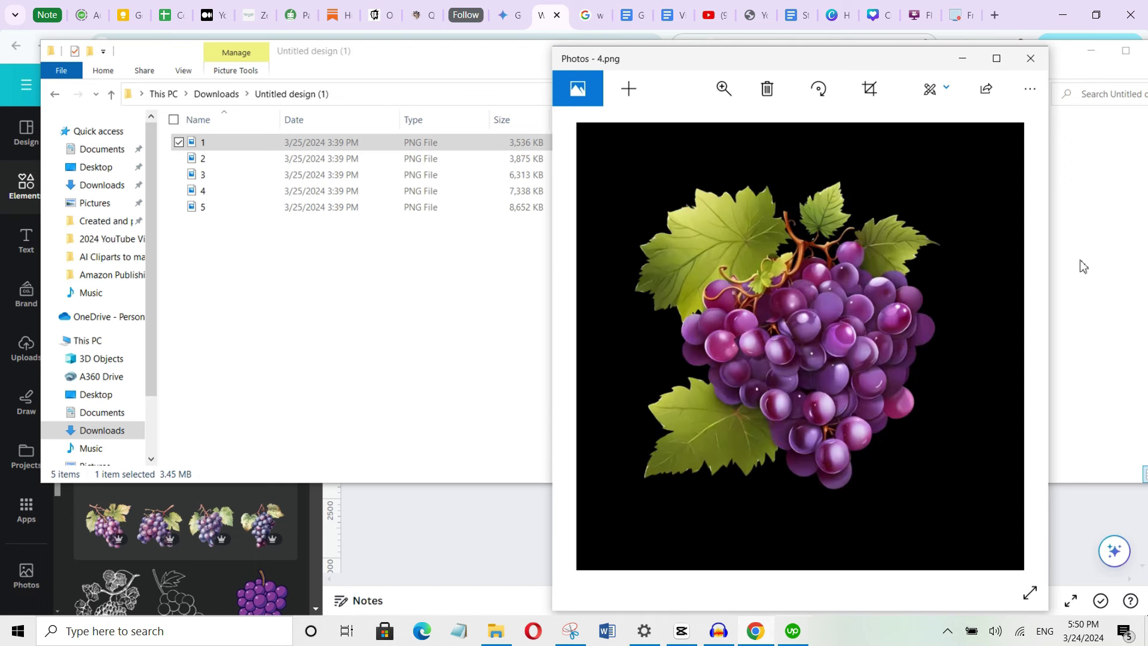
key("Right")
key("Right")
key("alt+F4")
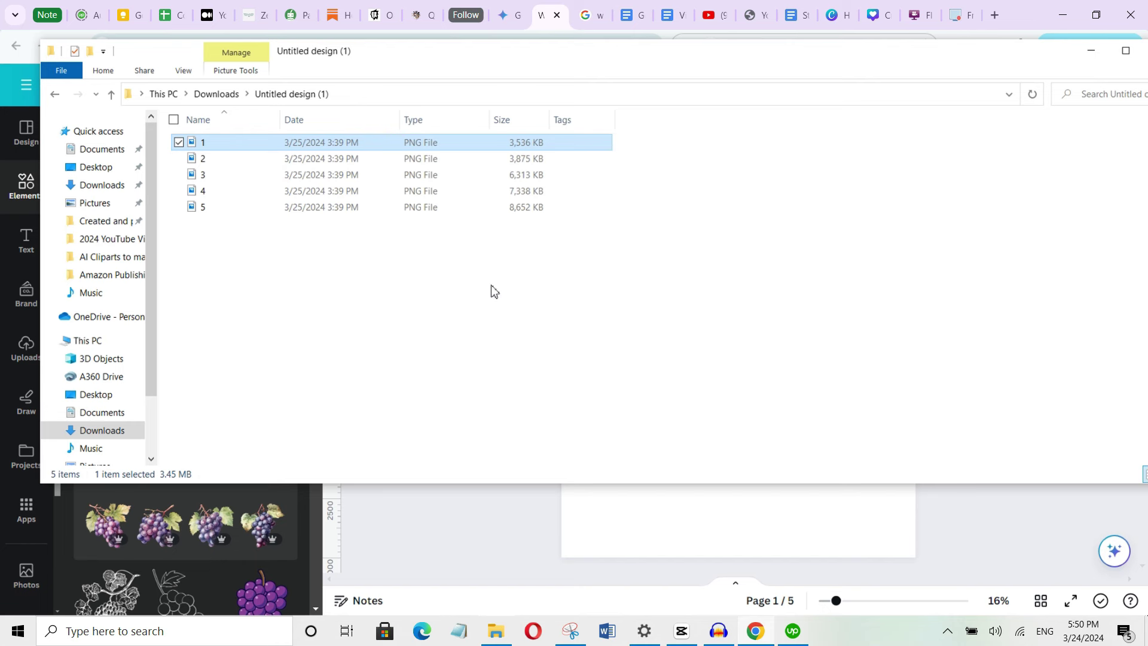
left_click(449, 279)
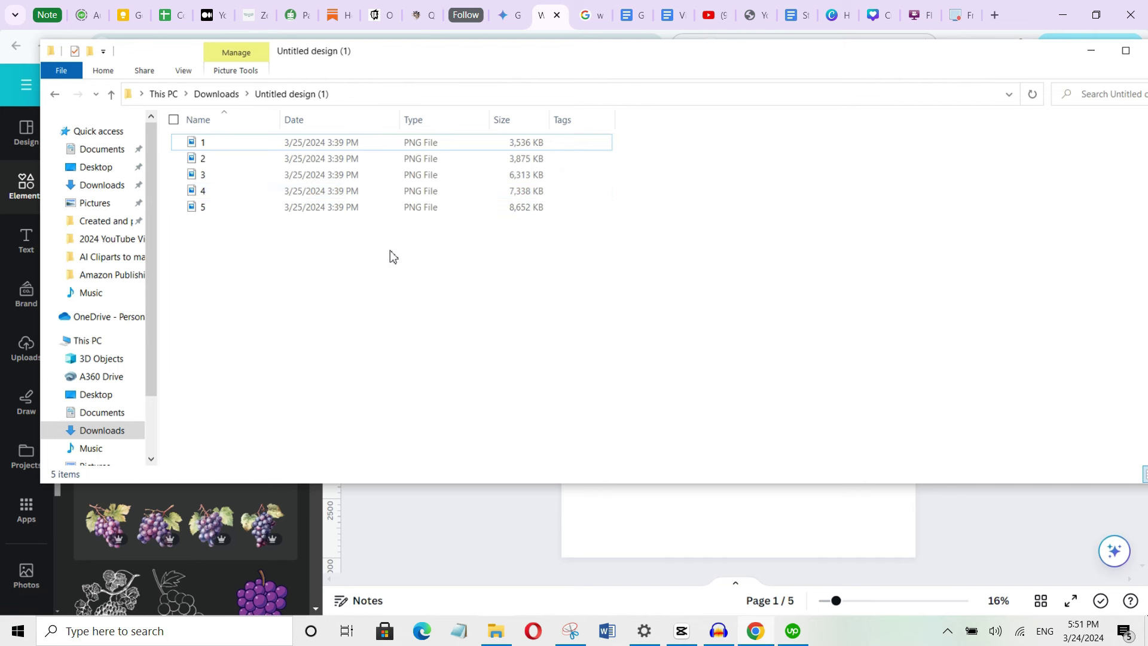
- Check in 1.png's Properties Details that it measures 5250 × 5250 pixels
left_click(245, 145)
right_click(246, 150)
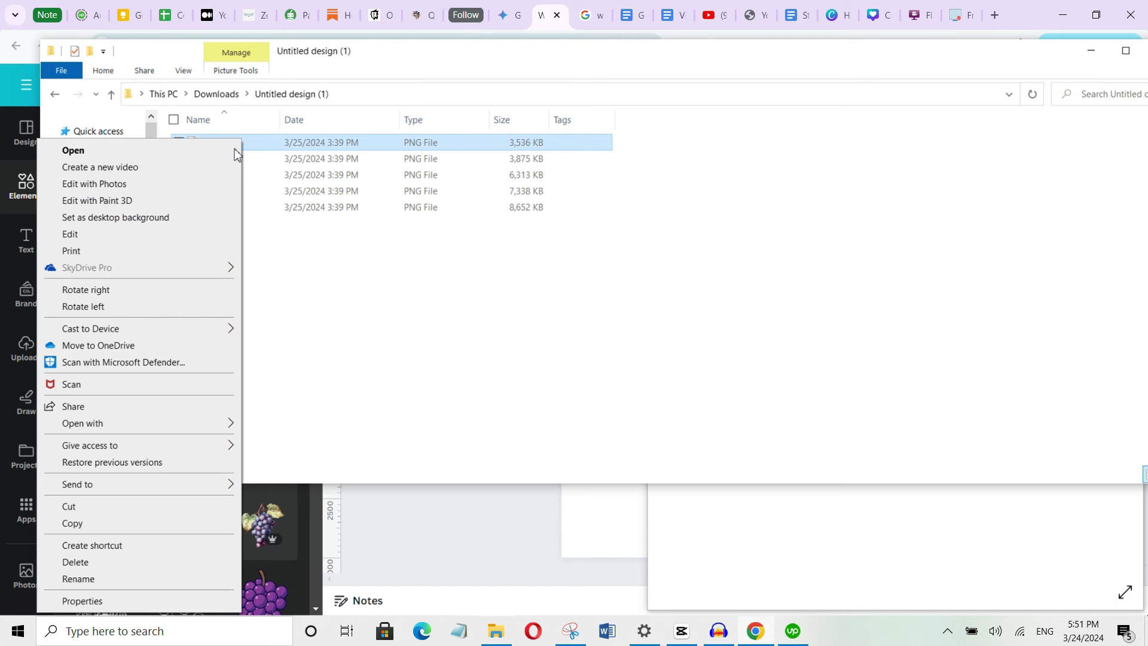
left_click(152, 605)
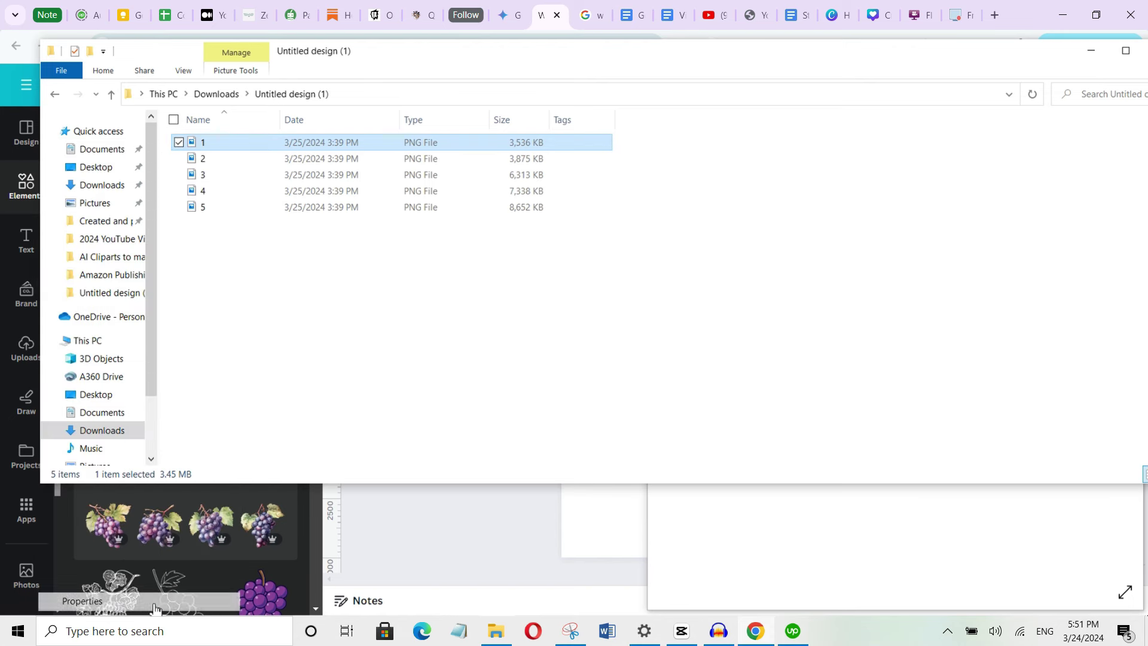
left_click(356, 179)
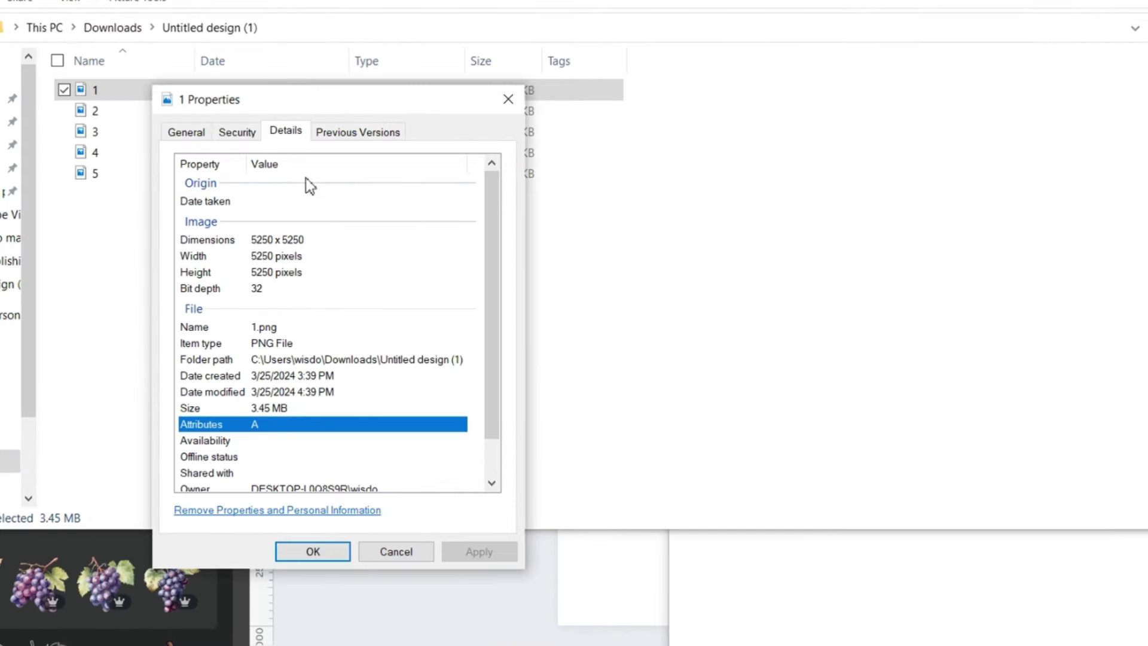
key("Escape")
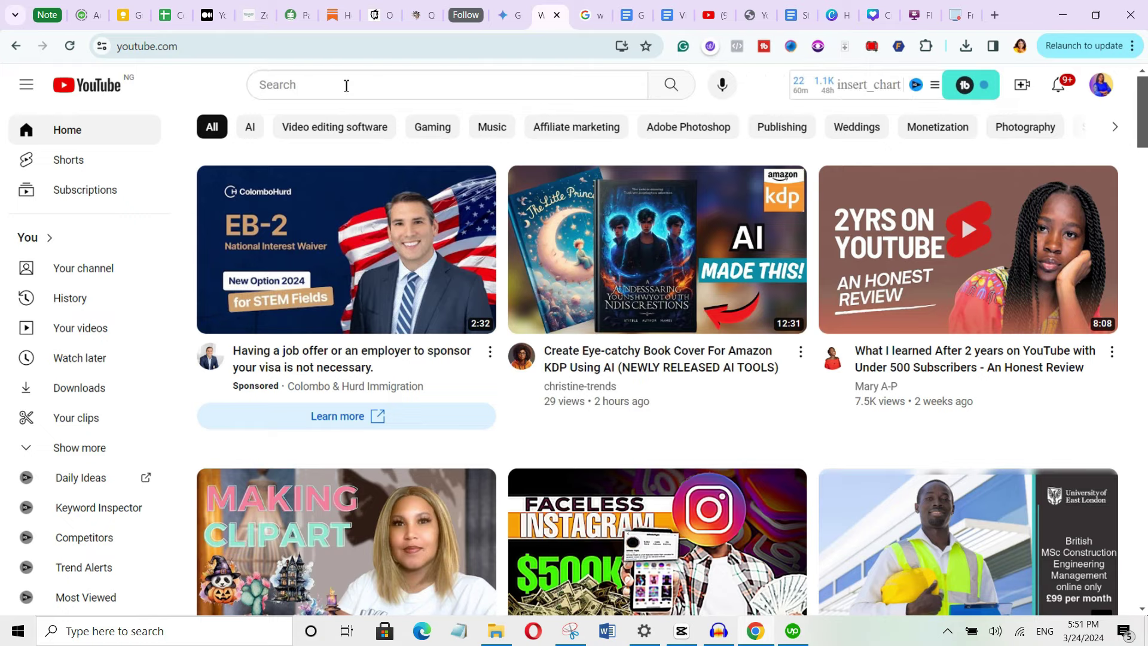
- Search YouTube for 'how to create a listing on Etsy' and glance over the results
left_click(345, 85)
type("how to create a listing on Etsy")
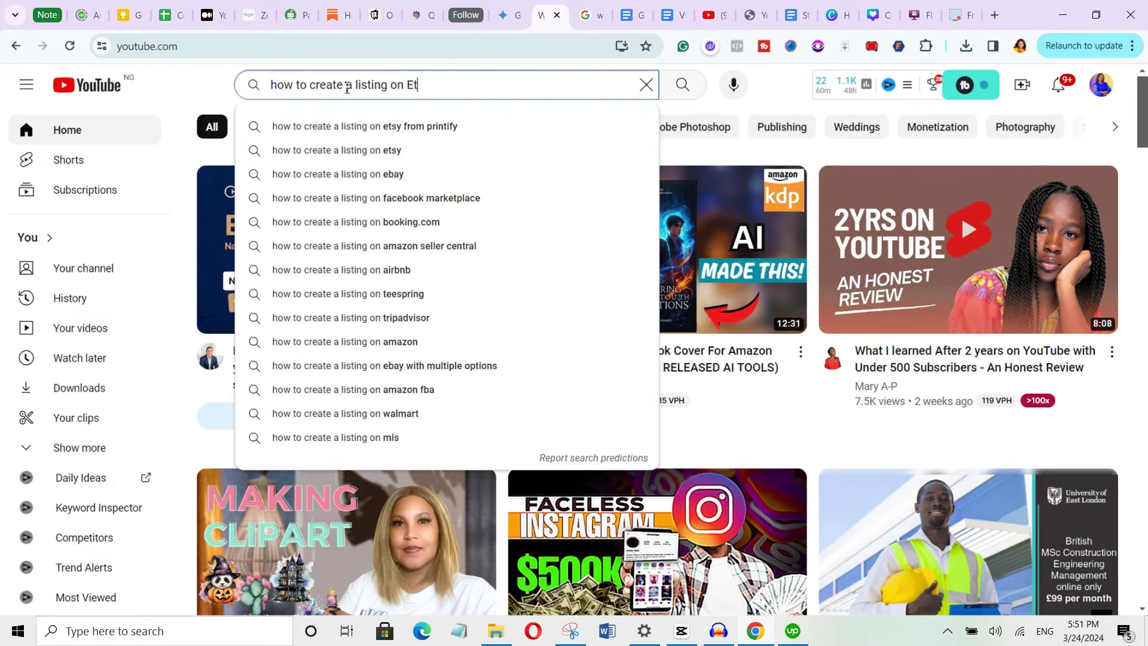
key("Return")
scroll(375, 415, "down", 15)
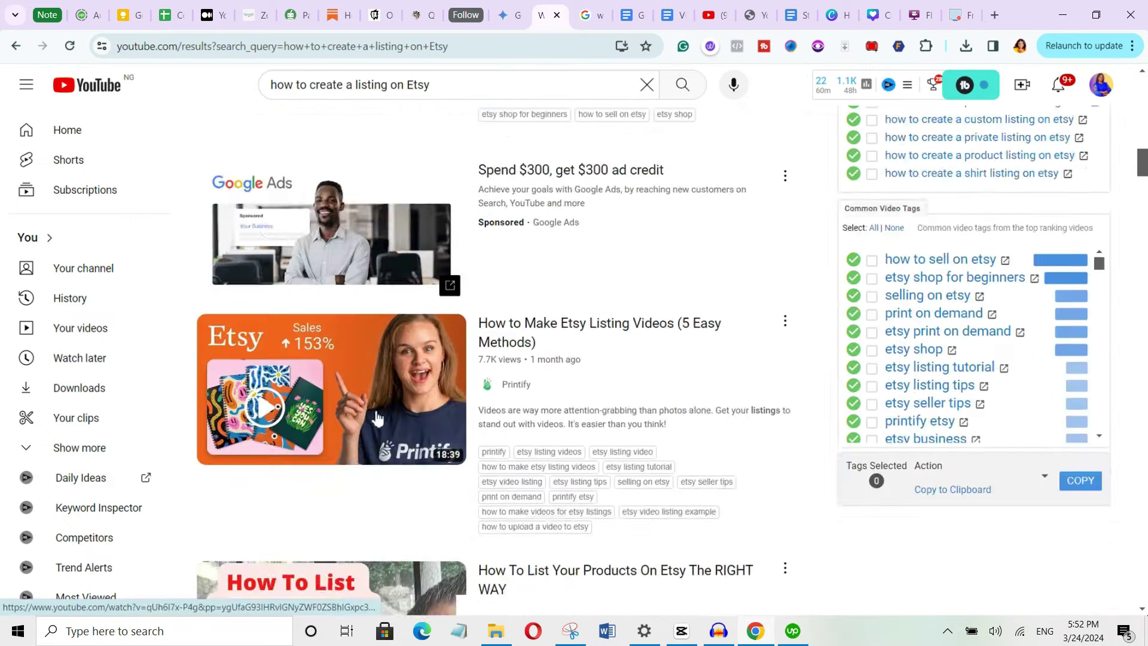
scroll(374, 415, "up", 15)
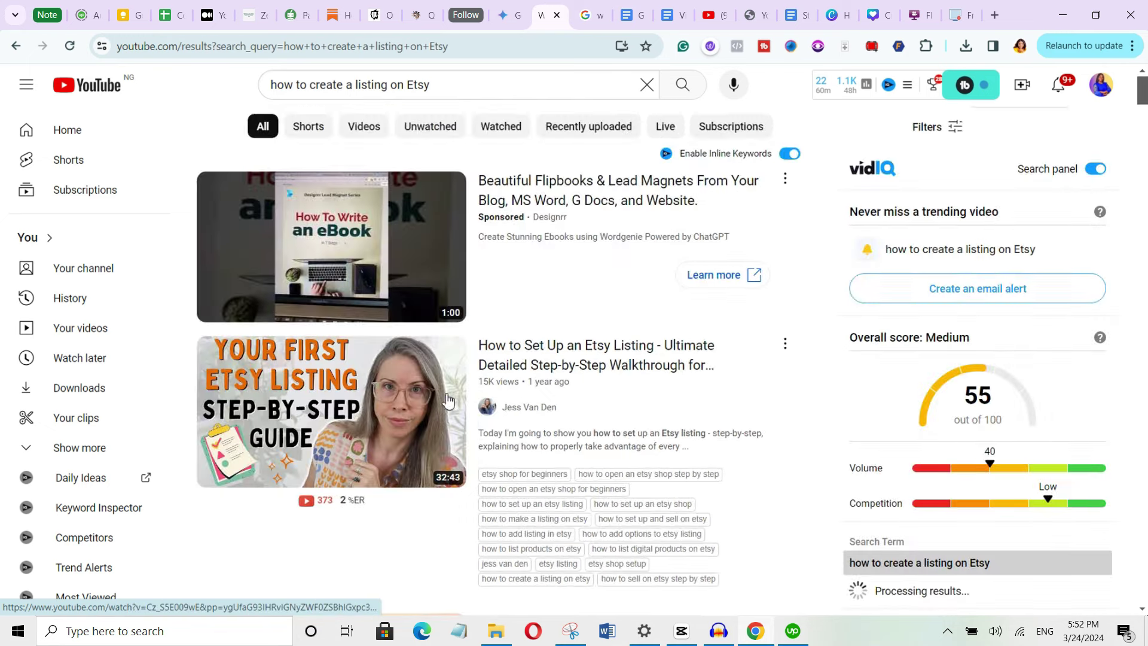